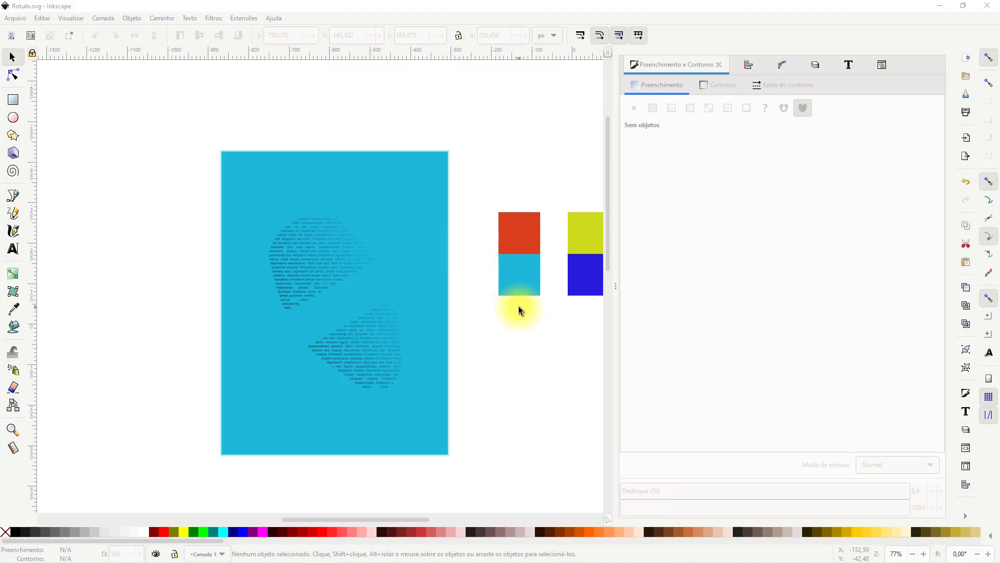
pyautogui.click(480, 304)
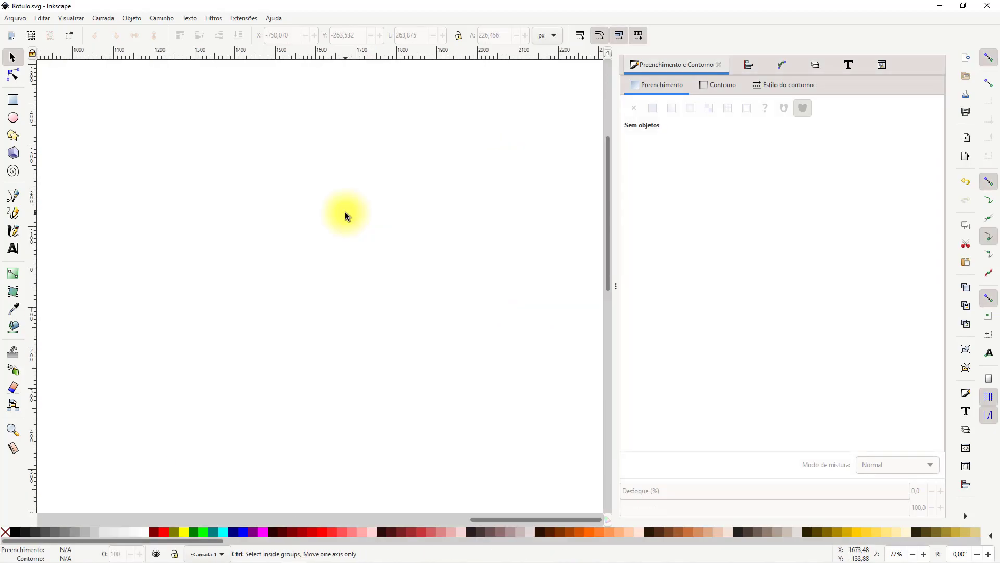
pyautogui.keyDown('ctrl'); pyautogui.scroll(2, 345, 211); pyautogui.keyUp('ctrl')
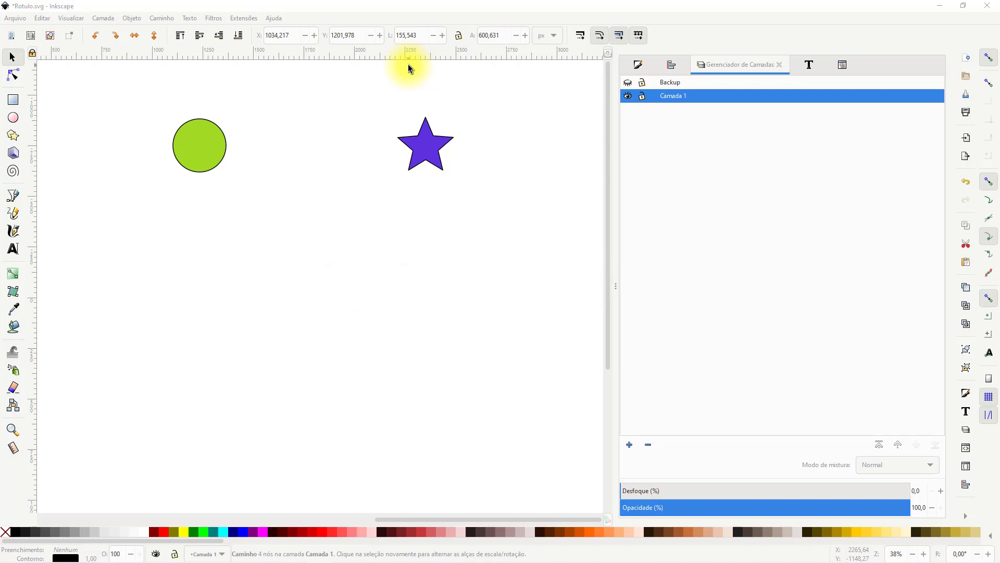
# - Try to preview an interpolation between the green circle and the purple star with the Interpolate extension
pyautogui.click(192, 162)
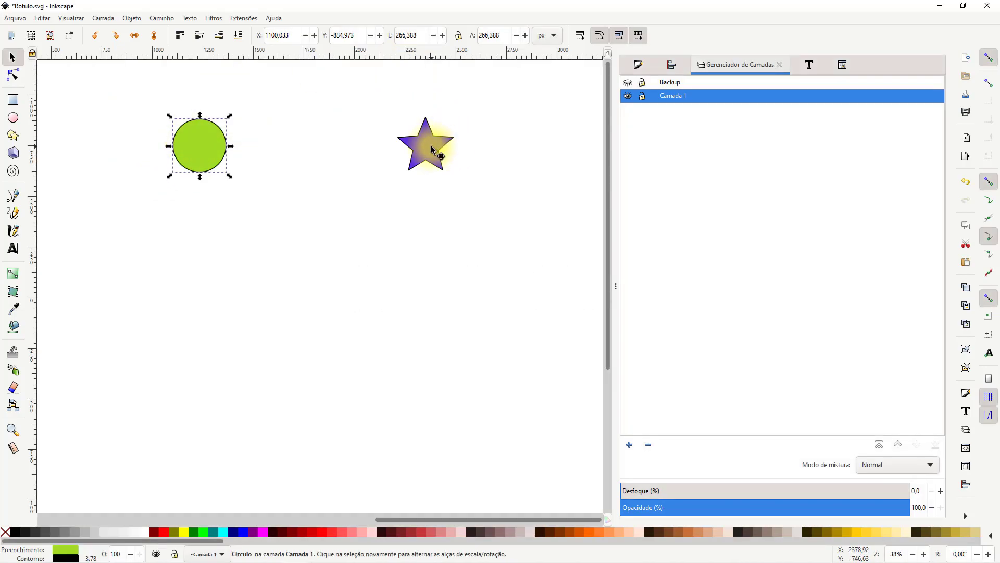
pyautogui.click(430, 145)
pyautogui.moveTo(153, 68); pyautogui.dragTo(499, 202)
pyautogui.click(242, 17)
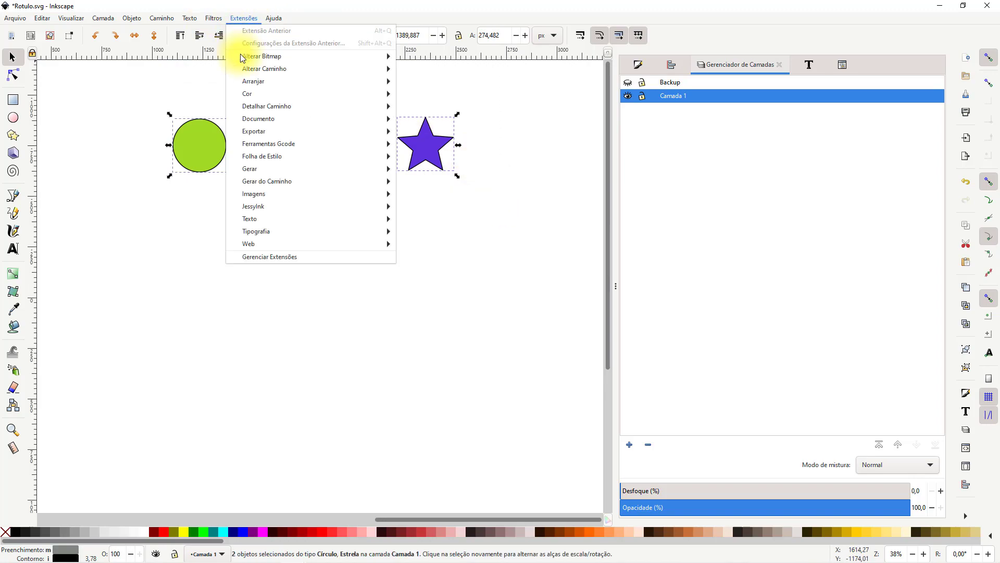
pyautogui.moveTo(279, 183)
pyautogui.click(445, 232)
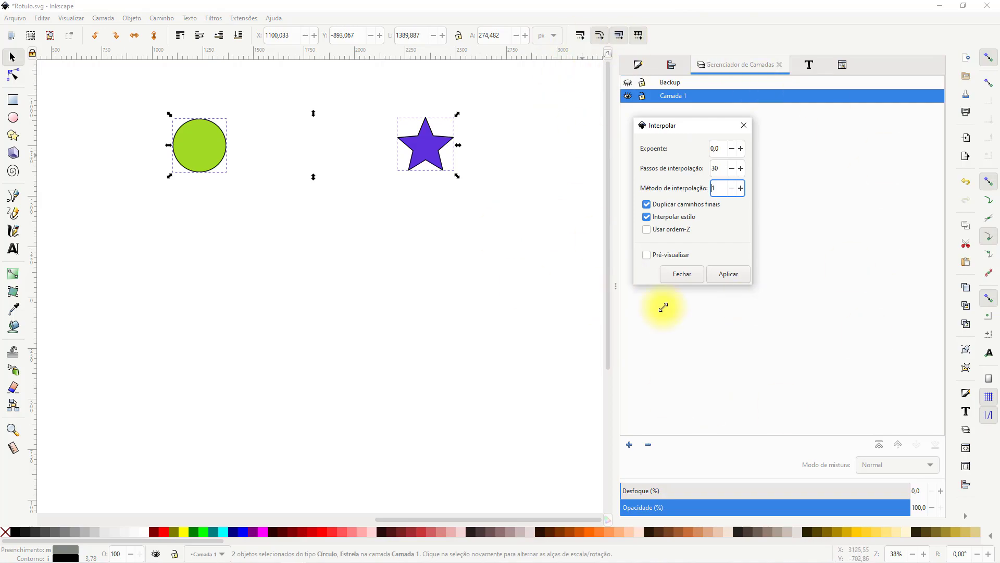
pyautogui.click(649, 258)
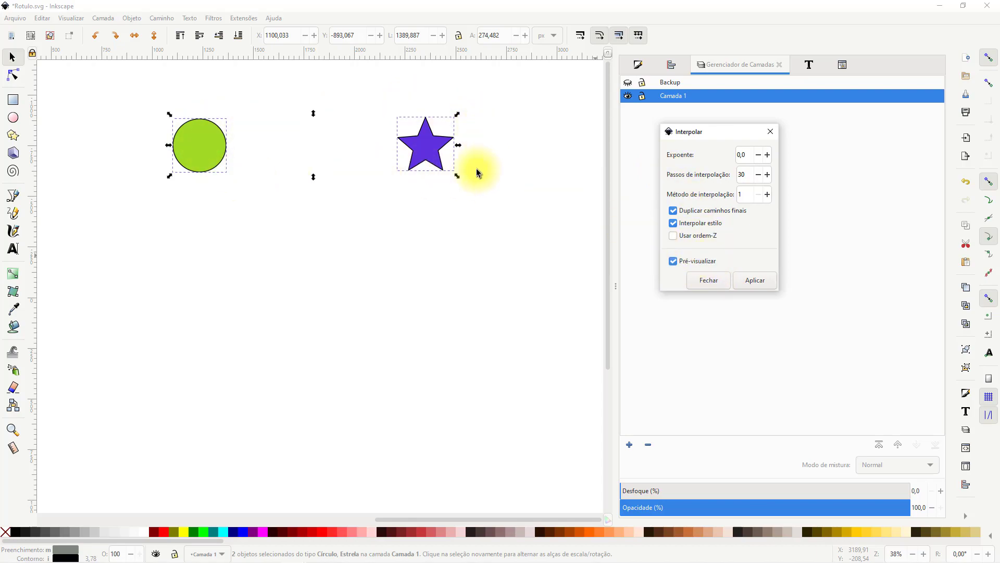
pyautogui.click(695, 262)
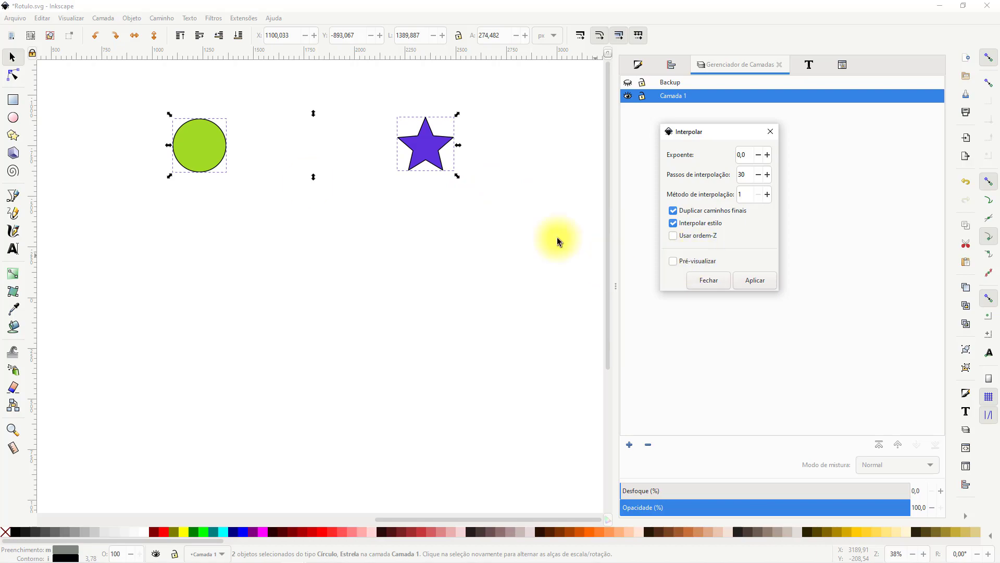
# - Examine the editing handles of the circle and the star with the Node tool
pyautogui.click(11, 77)
pyautogui.click(226, 147)
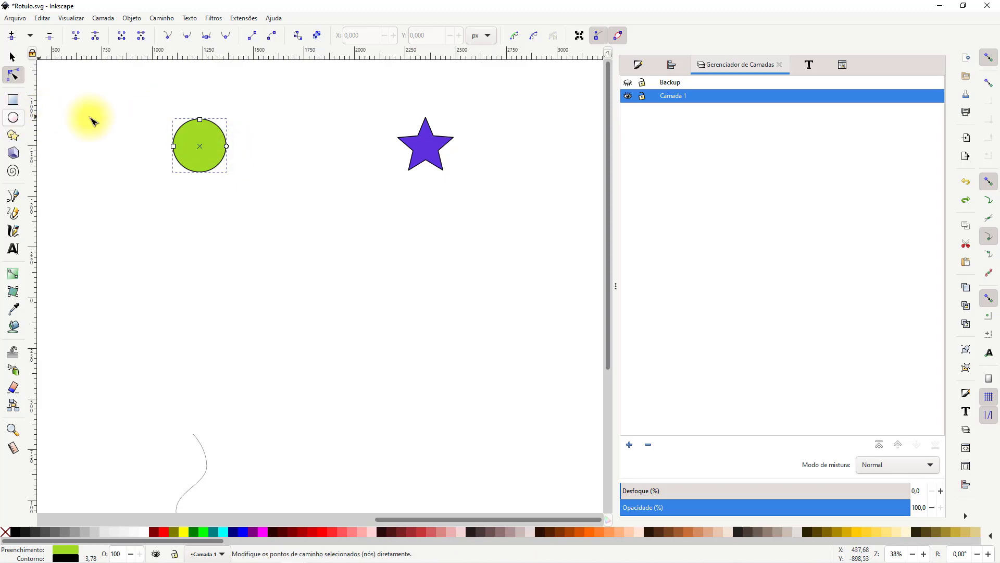
pyautogui.click(422, 159)
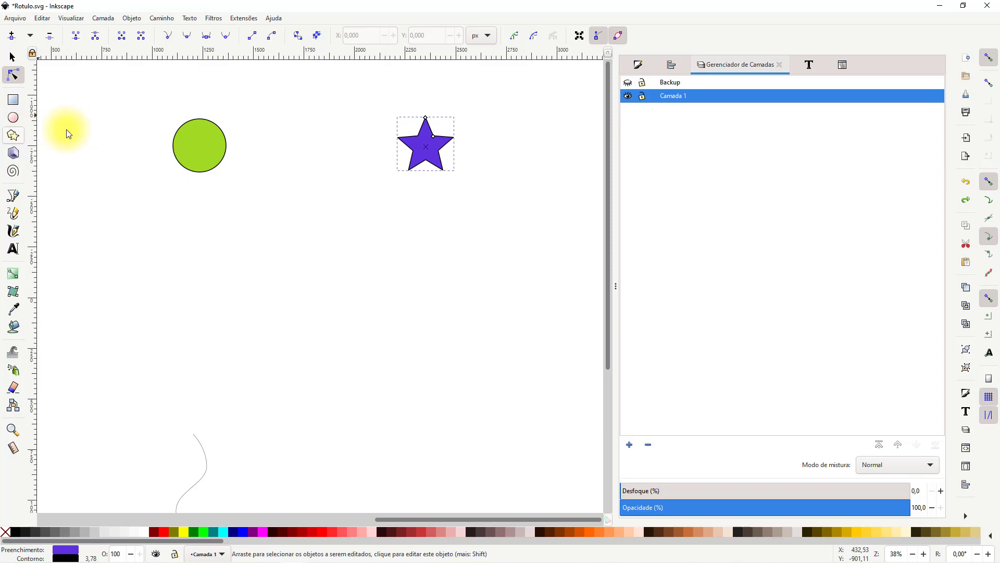
pyautogui.click(192, 148)
# - Select the circle and the star and convert both shapes to paths
pyautogui.click(13, 57)
pyautogui.moveTo(100, 82); pyautogui.dragTo(547, 217)
pyautogui.click(162, 19)
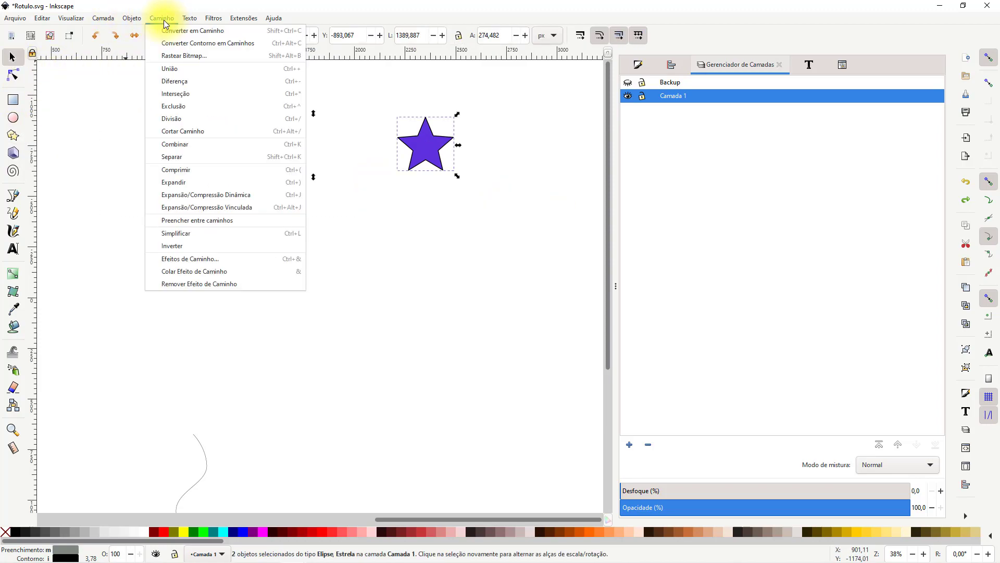
pyautogui.click(180, 30)
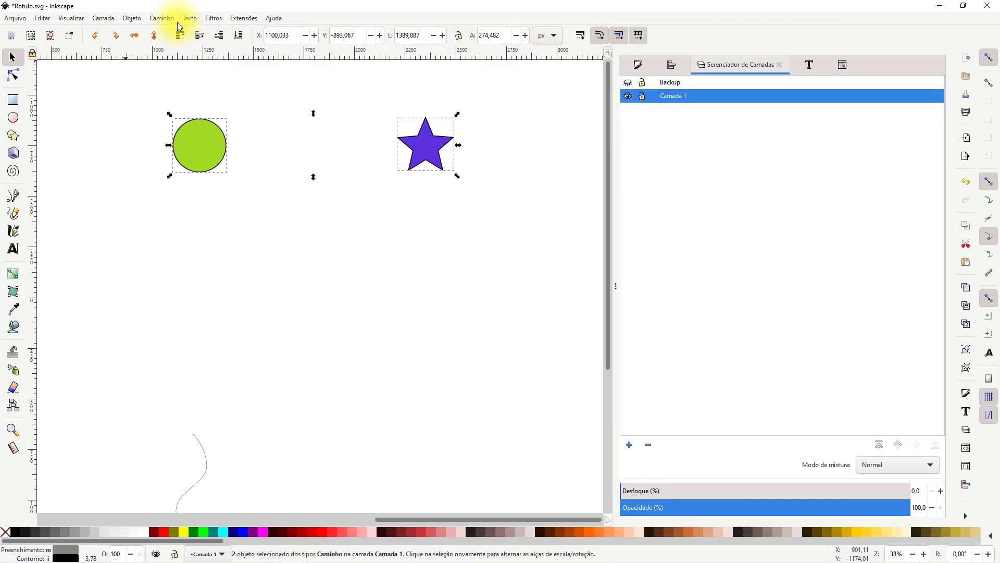
# - Run the Interpolate extension again on the two paths and preview it with interpolation method 2
pyautogui.moveTo(136, 87); pyautogui.dragTo(577, 302)
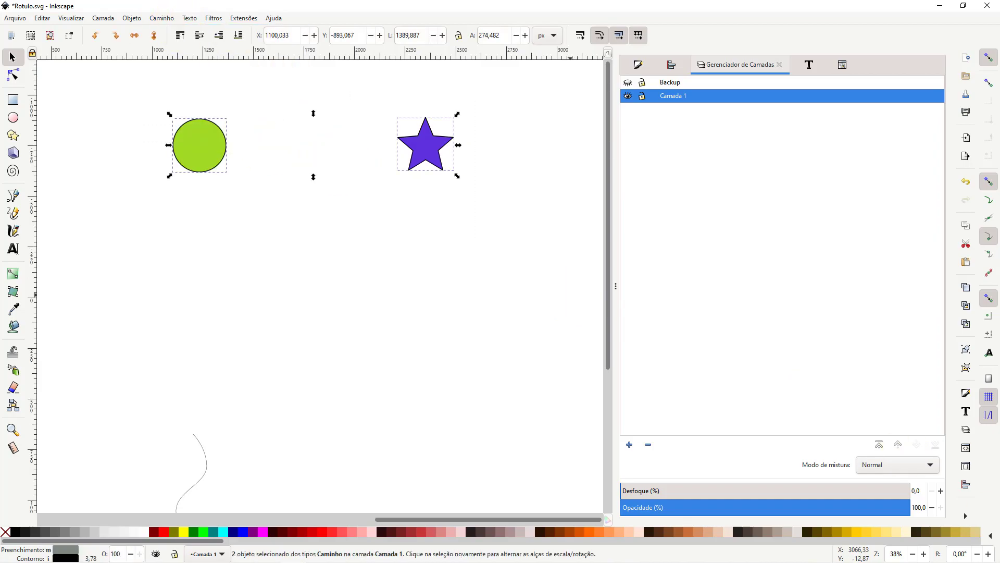
pyautogui.hotkey('alt', 'q')
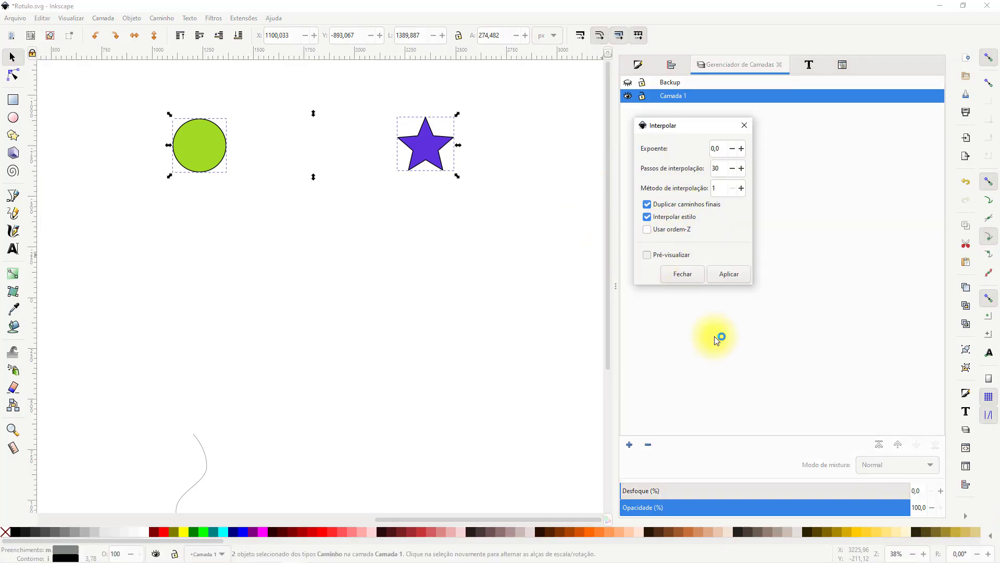
pyautogui.click(721, 255)
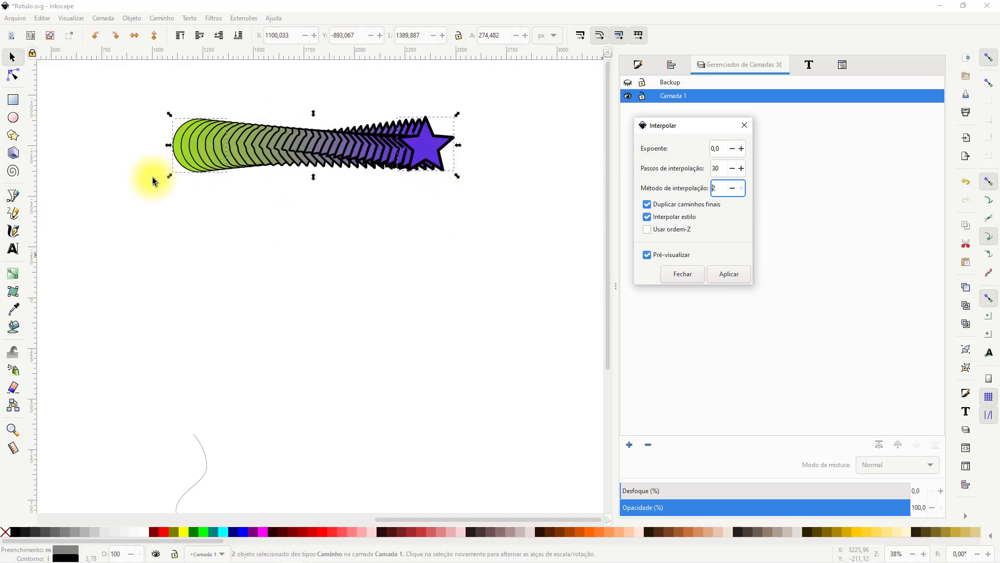
pyautogui.click(677, 256)
# - Remove the outlines from the circle and the star and preview the interpolation again
pyautogui.click(393, 131)
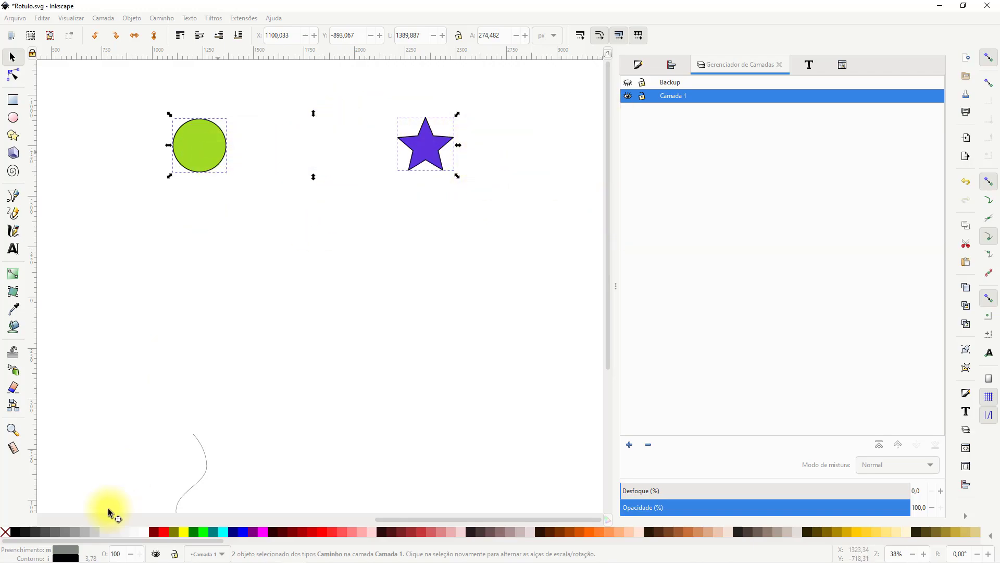
pyautogui.keyDown('shift'); pyautogui.click(6, 532); pyautogui.keyUp('shift')
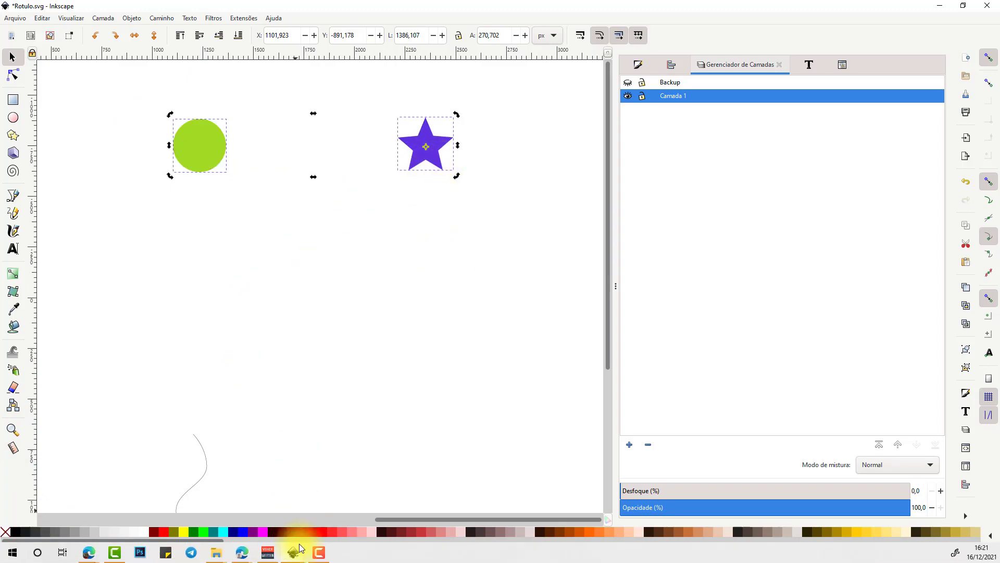
pyautogui.click(298, 550)
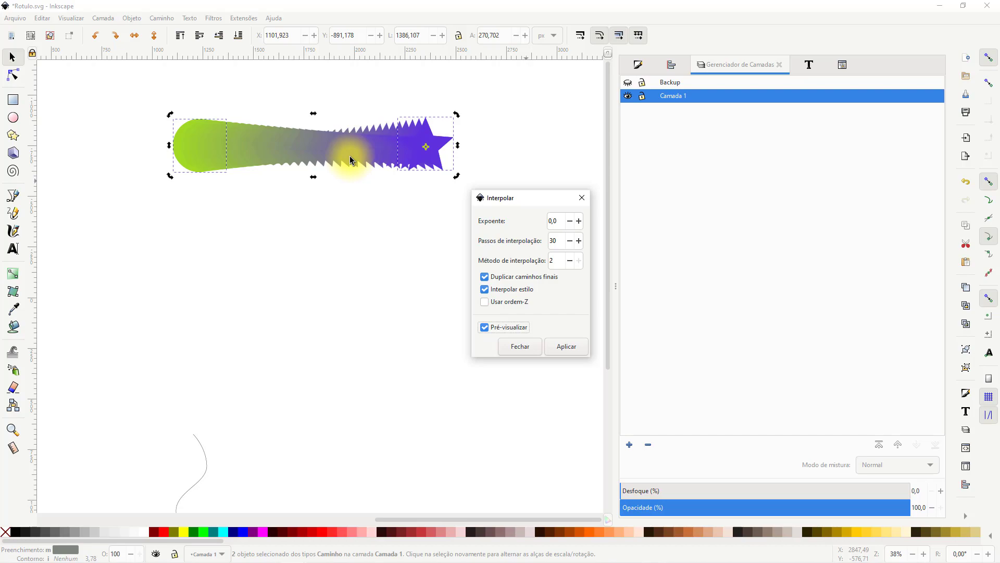
# - Turn off style interpolation and set the number of interpolation steps to 6
pyautogui.click(521, 291)
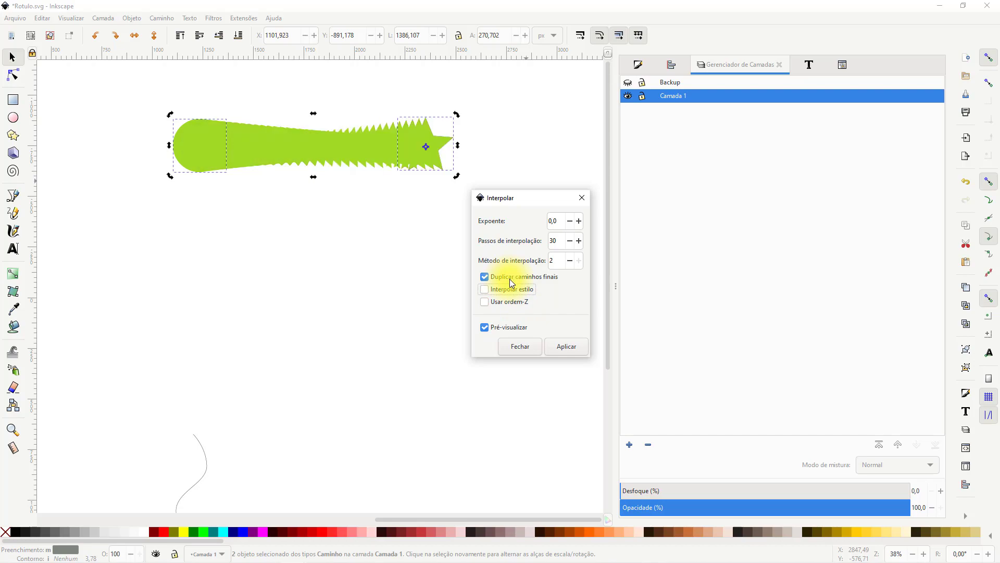
pyautogui.click(557, 240)
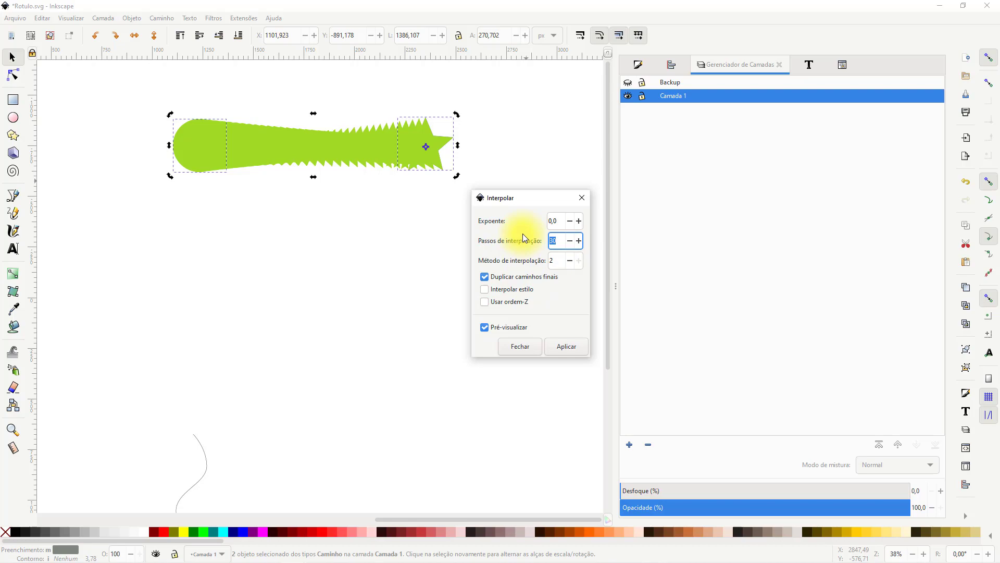
pyautogui.write('6')
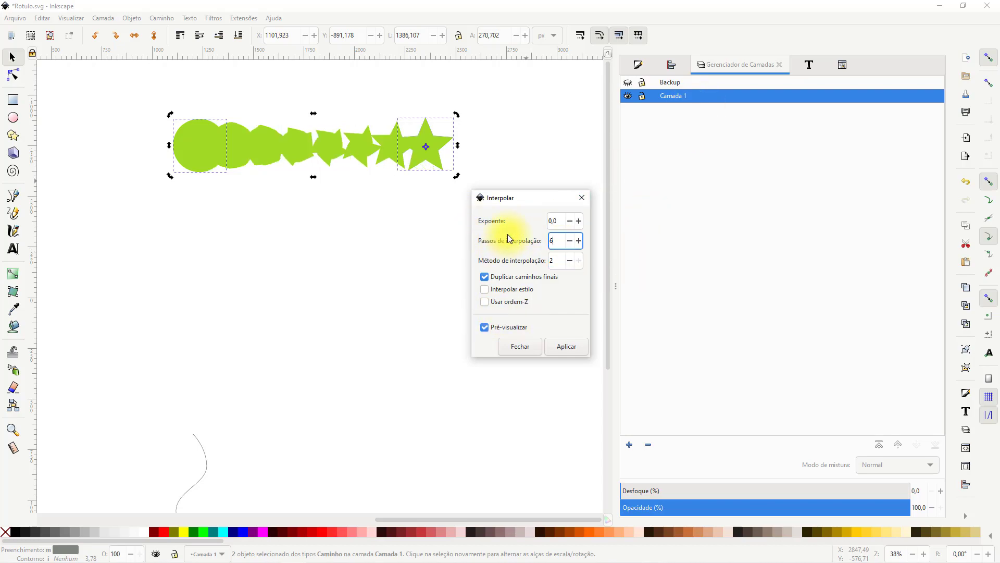
# - Set the interpolation exponent to 0,5
pyautogui.hotkey('shift', 'Tab')
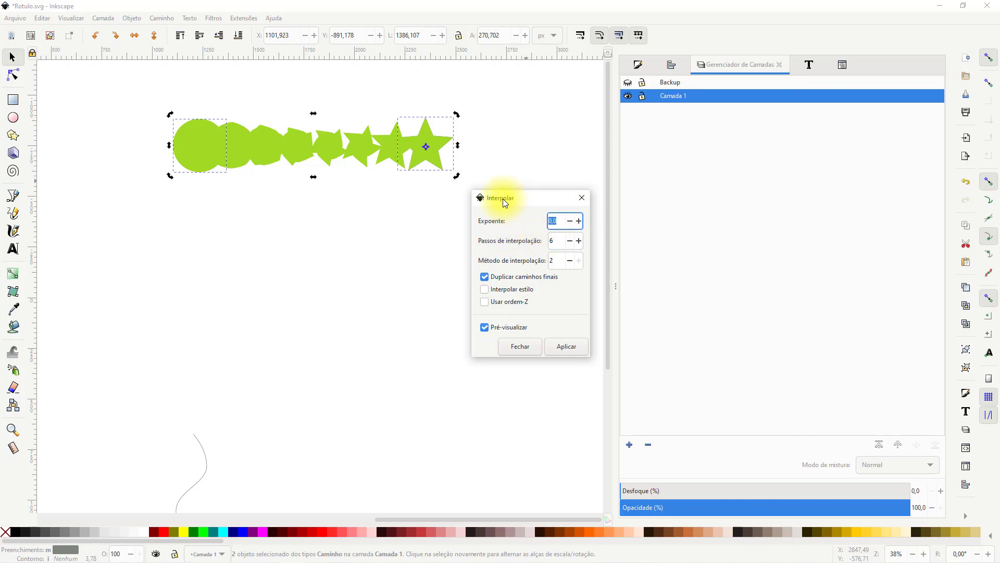
pyautogui.press('BackSpace')
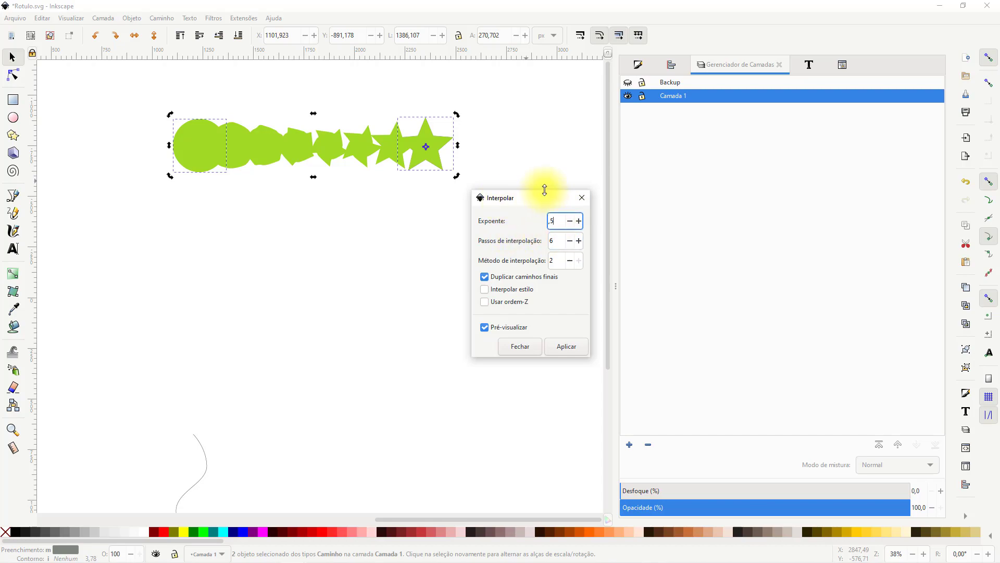
pyautogui.write(',5')
pyautogui.press('Tab')
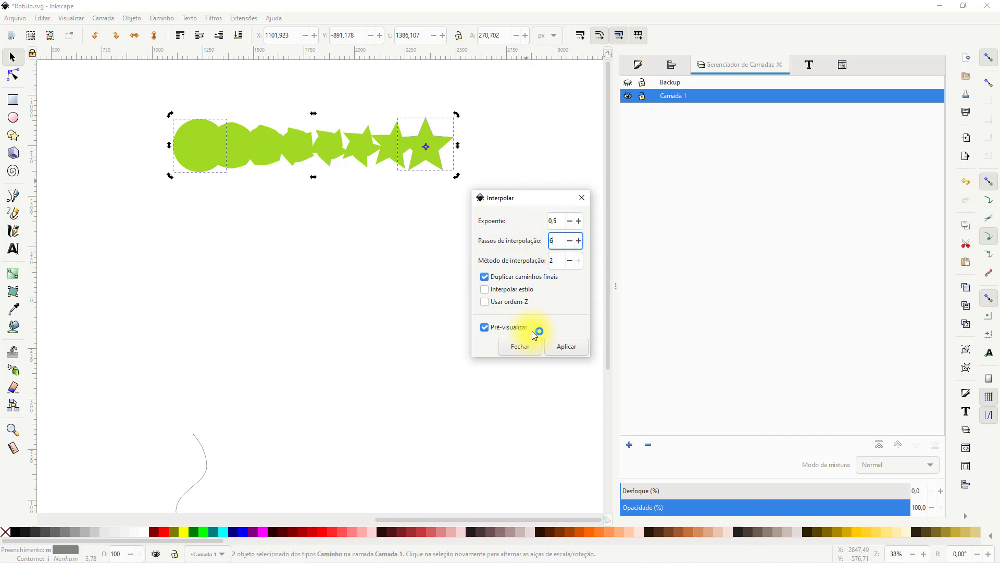
# - Set the interpolation exponent to -0,5 and preview it with style interpolation turned back on
pyautogui.click(396, 225)
pyautogui.hotkey('ctrl', 'a')
pyautogui.click(553, 226)
pyautogui.write('-')
pyautogui.press('Tab')
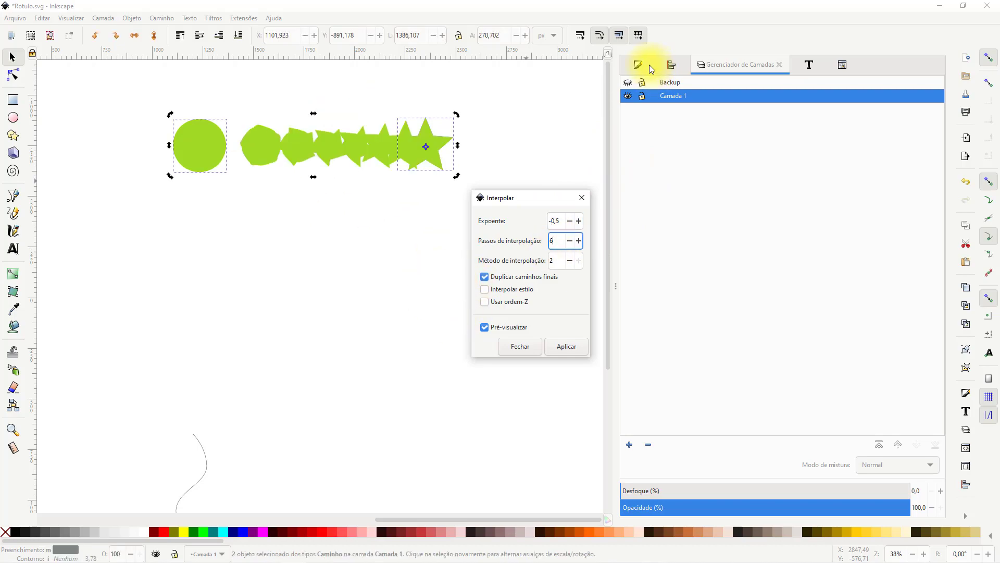
pyautogui.click(487, 290)
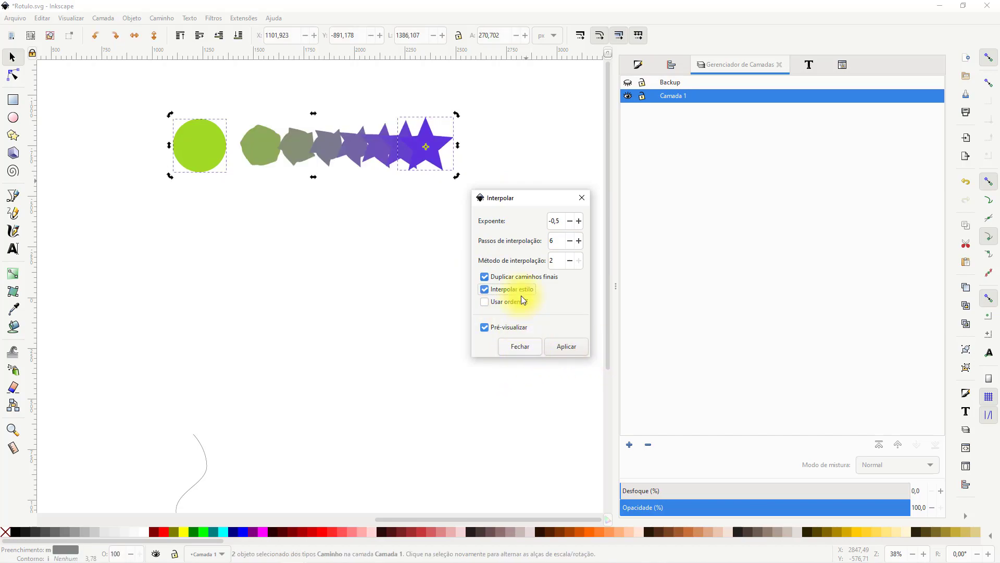
pyautogui.click(485, 328)
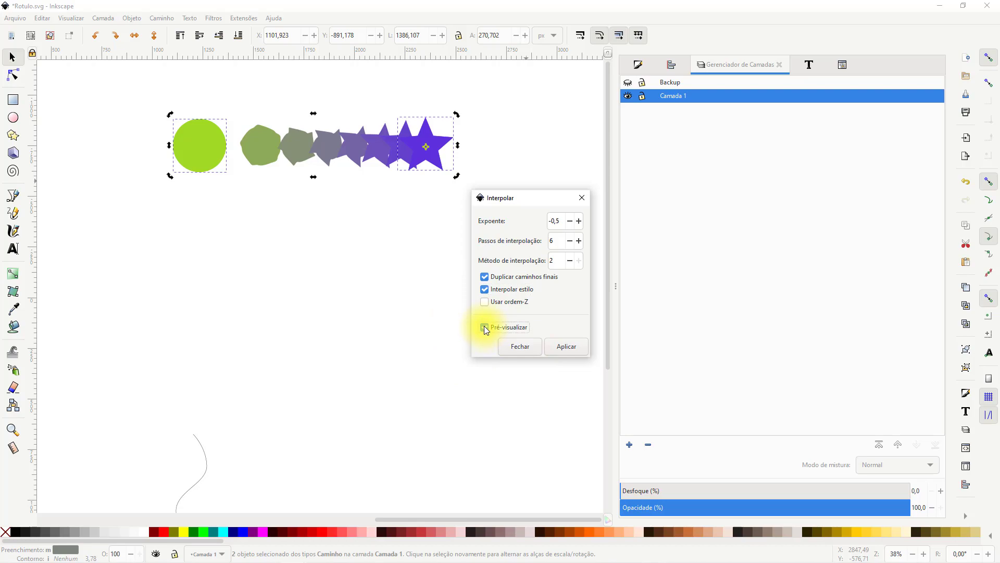
# - Set the opacity of the circle and the star to 50%
pyautogui.click(639, 64)
pyautogui.click(642, 64)
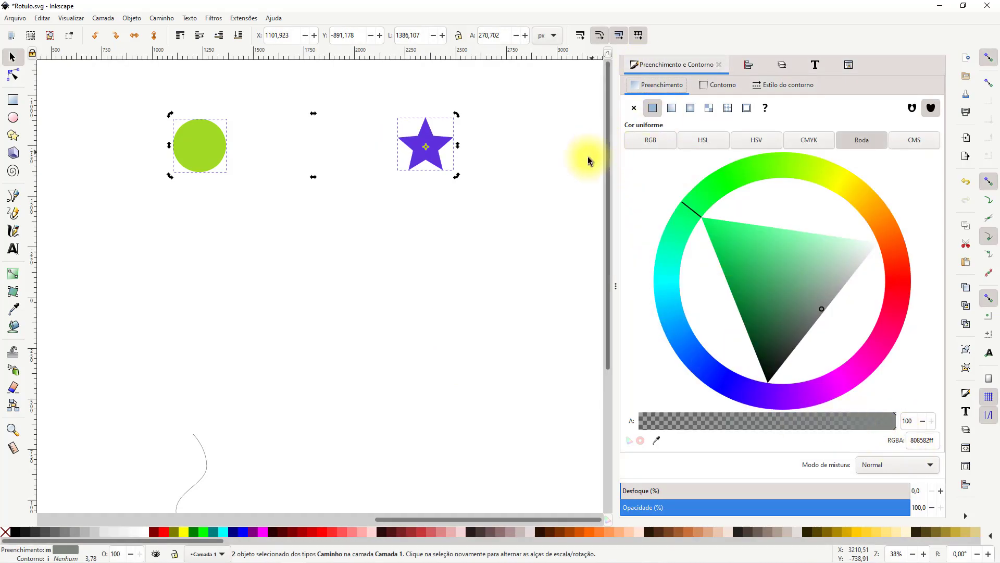
pyautogui.click(912, 506)
pyautogui.moveTo(911, 504); pyautogui.dragTo(905, 480)
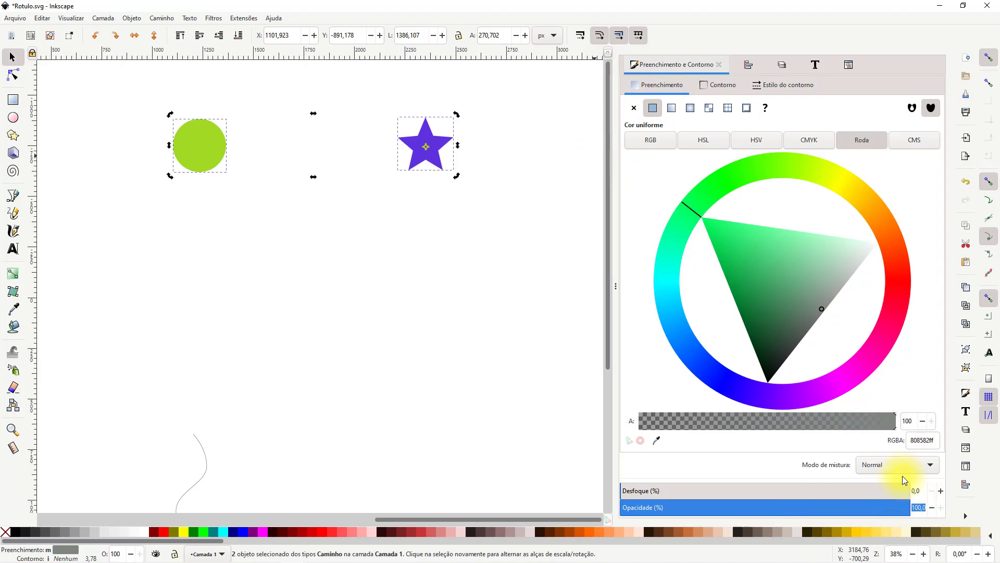
pyautogui.write('50')
pyautogui.press('Return')
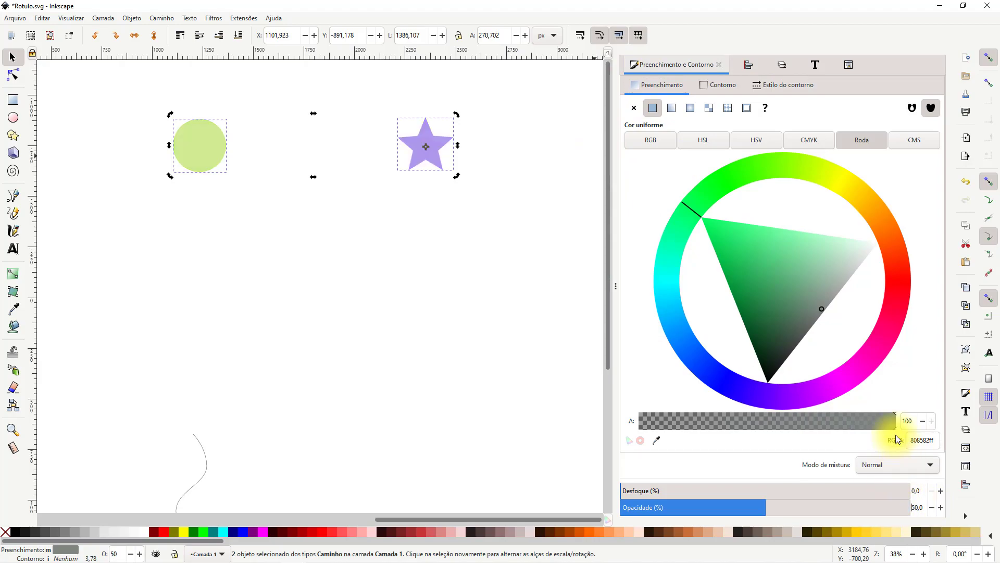
# - Preview the interpolation of the semi-transparent shapes and apply it with an exponent of 0
pyautogui.click(293, 552)
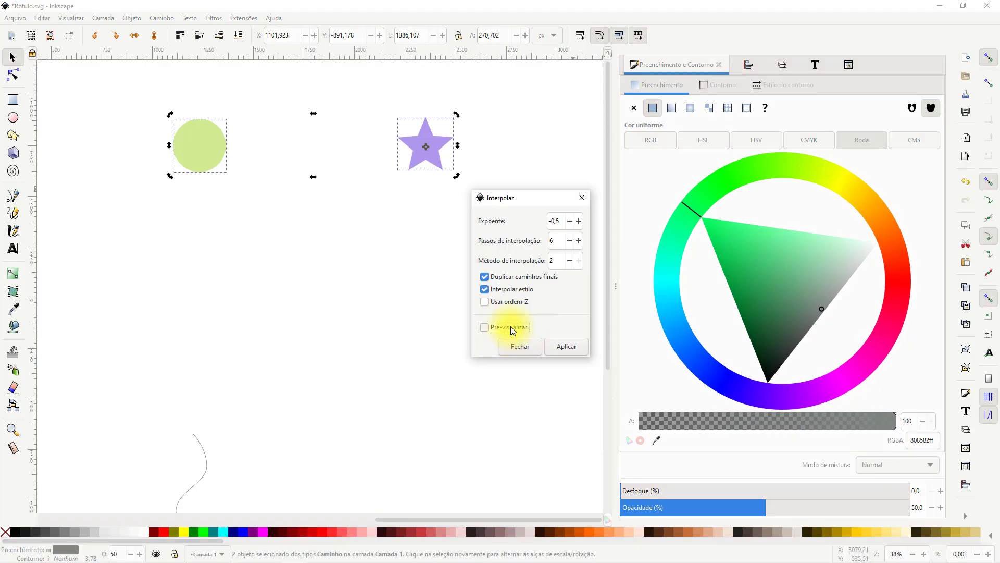
pyautogui.click(509, 330)
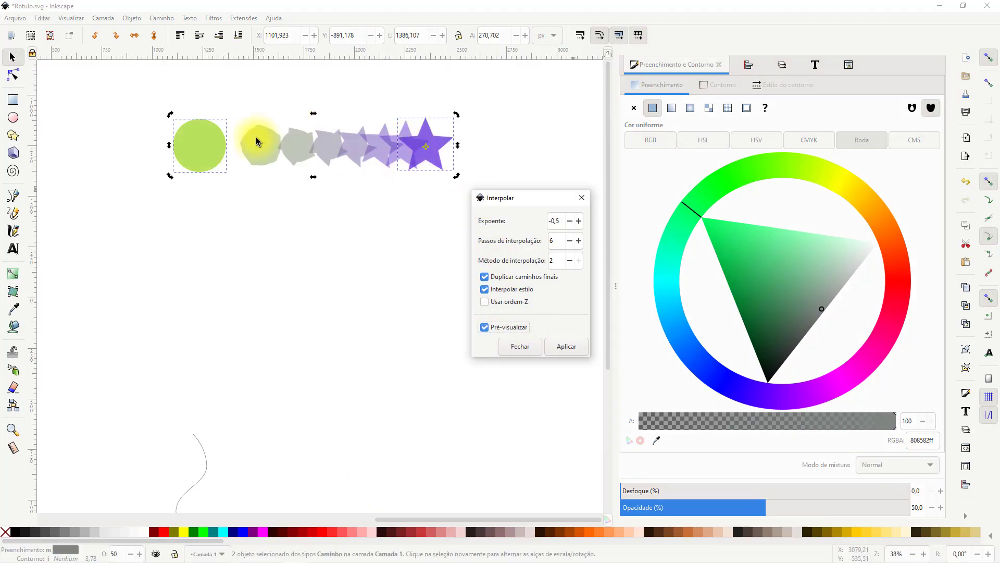
pyautogui.tripleClick(560, 221)
pyautogui.write('0')
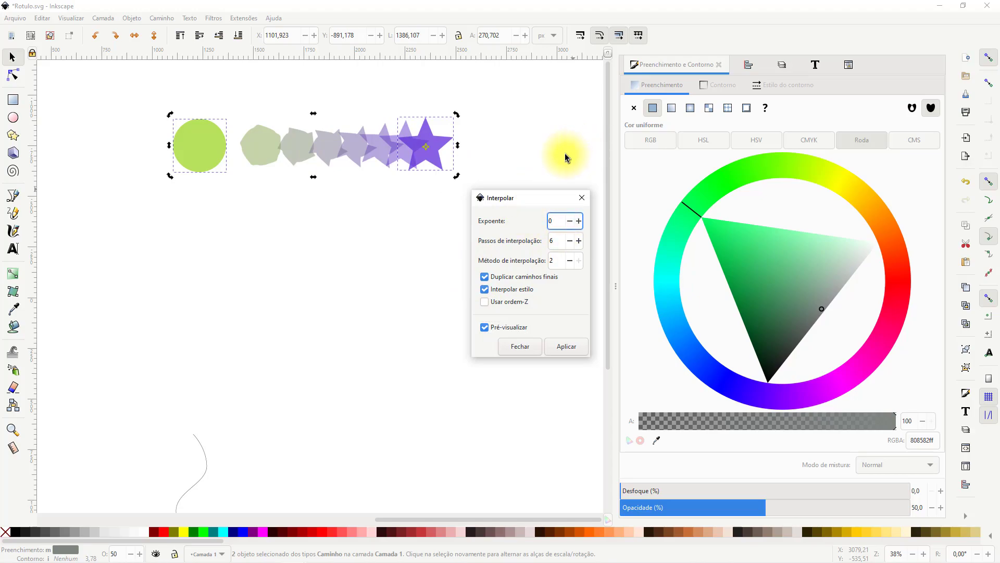
pyautogui.press('Return')
# - Move the interpolated group below the original circle and star
pyautogui.moveTo(426, 147); pyautogui.dragTo(419, 229)
pyautogui.click(221, 143)
pyautogui.click(418, 149)
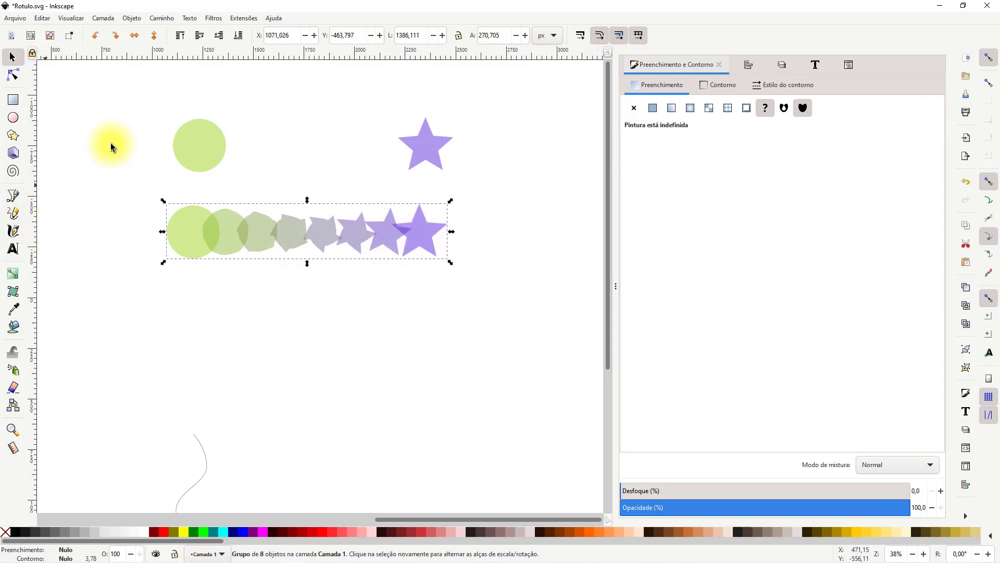
# - Ungroup the interpolated shapes and move the circle away from the rest of the row
pyautogui.rightClick(416, 237)
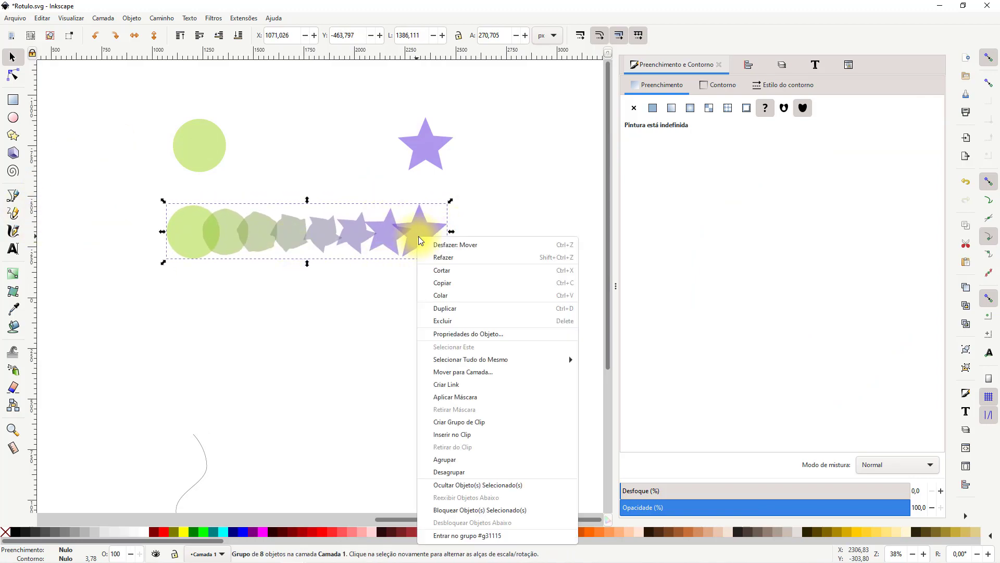
pyautogui.click(458, 477)
pyautogui.click(258, 264)
pyautogui.moveTo(171, 243); pyautogui.dragTo(138, 251)
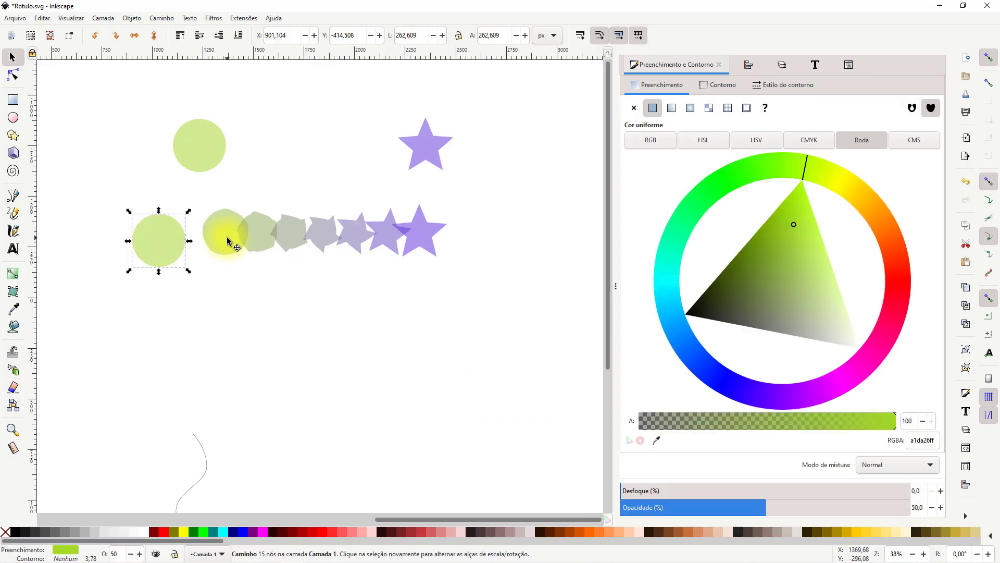
# - Move the next interpolated shapes out of the row, and undo the moves of the separated shapes
pyautogui.moveTo(228, 241); pyautogui.dragTo(196, 259)
pyautogui.moveTo(270, 244)
pyautogui.mouseDown()
pyautogui.moveTo(230, 264)
pyautogui.moveTo(277, 252)
pyautogui.moveTo(257, 250)
pyautogui.mouseUp()
pyautogui.hotkey('ctrl', 'z')
pyautogui.hotkey('ctrl', 'z')
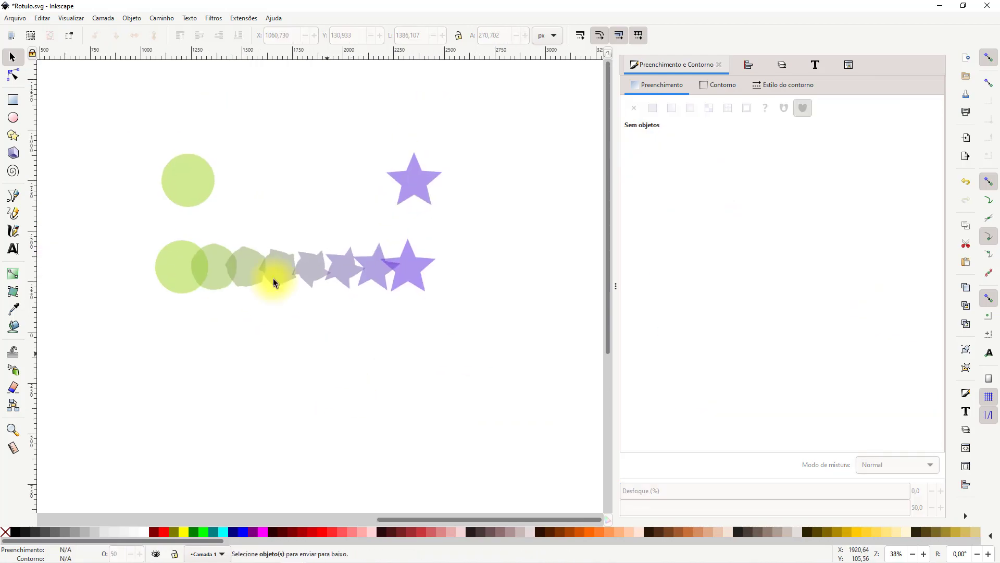
# - Duplicate the original circle and star and place the copies below the interpolated row
pyautogui.moveTo(112, 133); pyautogui.dragTo(461, 211)
pyautogui.hotkey('ctrl', 'd')
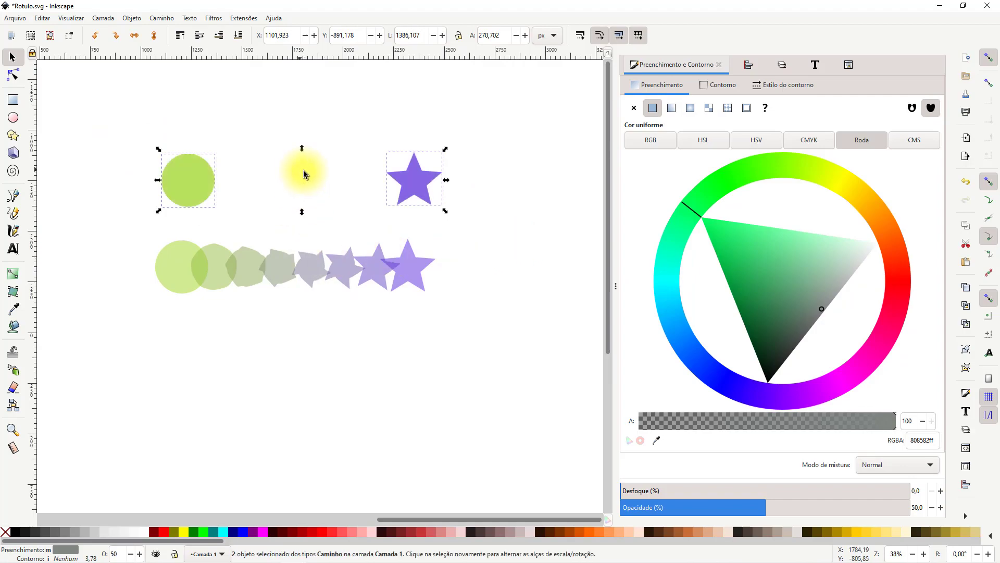
pyautogui.moveTo(409, 186); pyautogui.dragTo(390, 395)
pyautogui.scroll(-7, 430, 339)
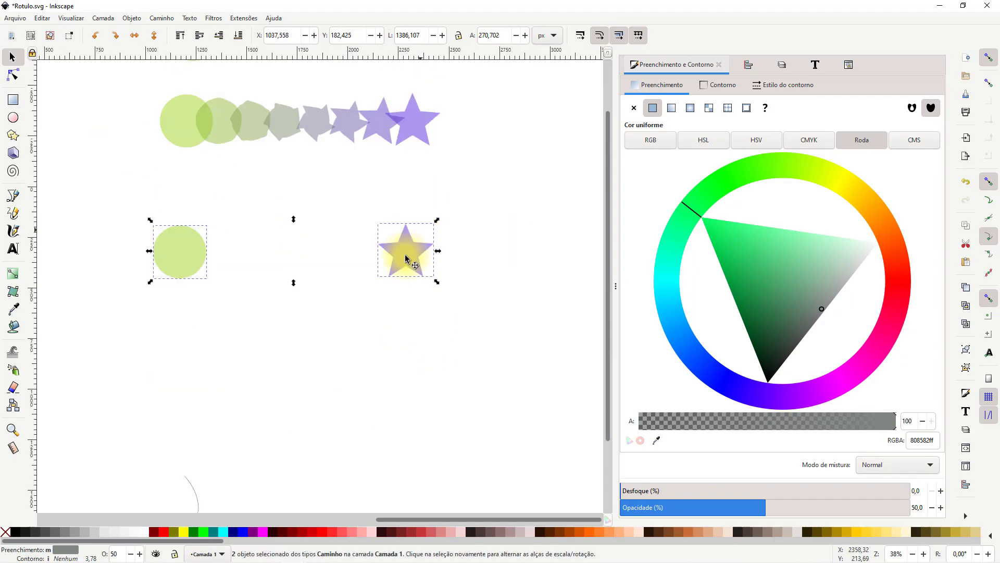
pyautogui.scroll(2, 405, 297)
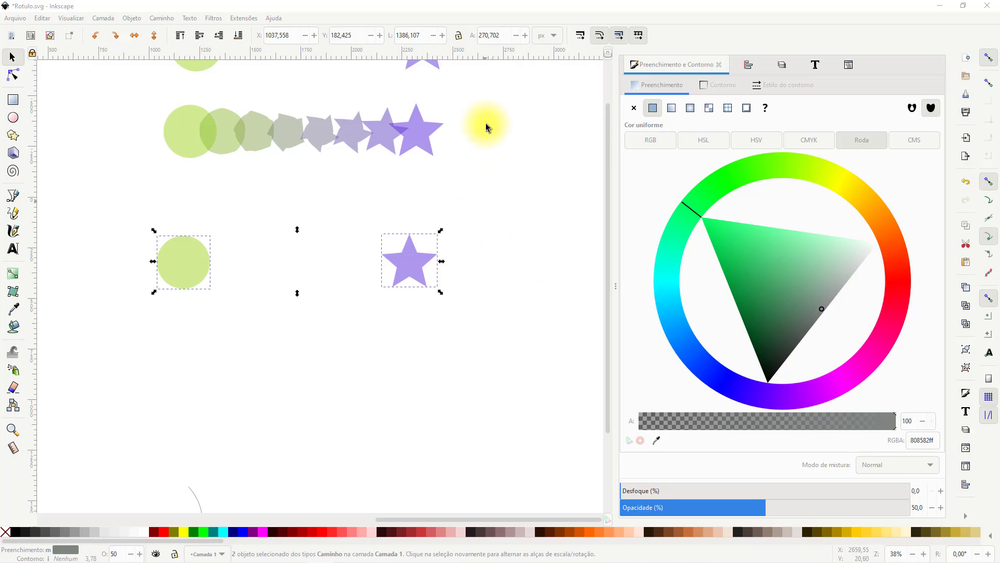
pyautogui.moveTo(505, 349); pyautogui.dragTo(490, 350)
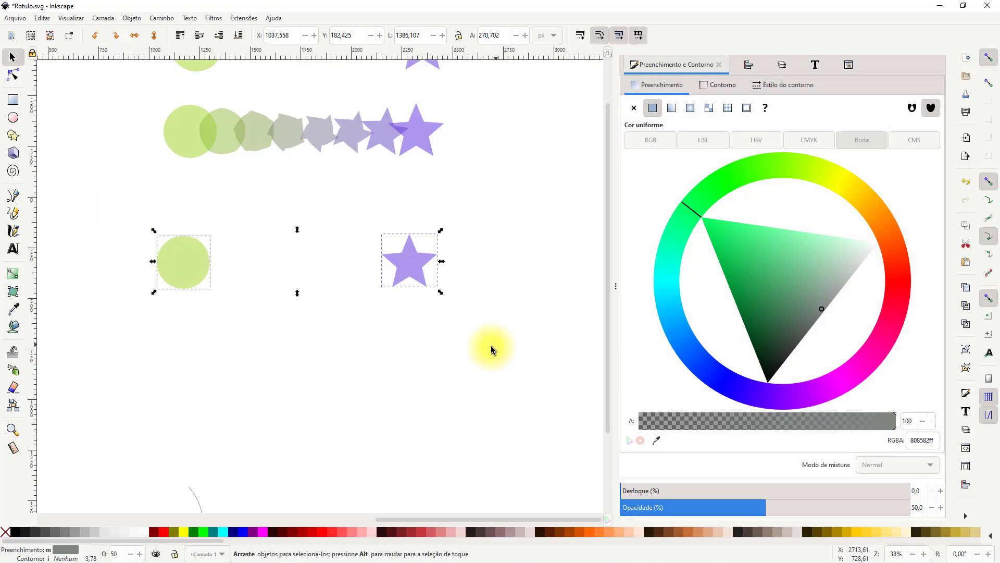
# - Try combining the duplicated circle and star with the Combine path operation, and undo it
pyautogui.click(161, 18)
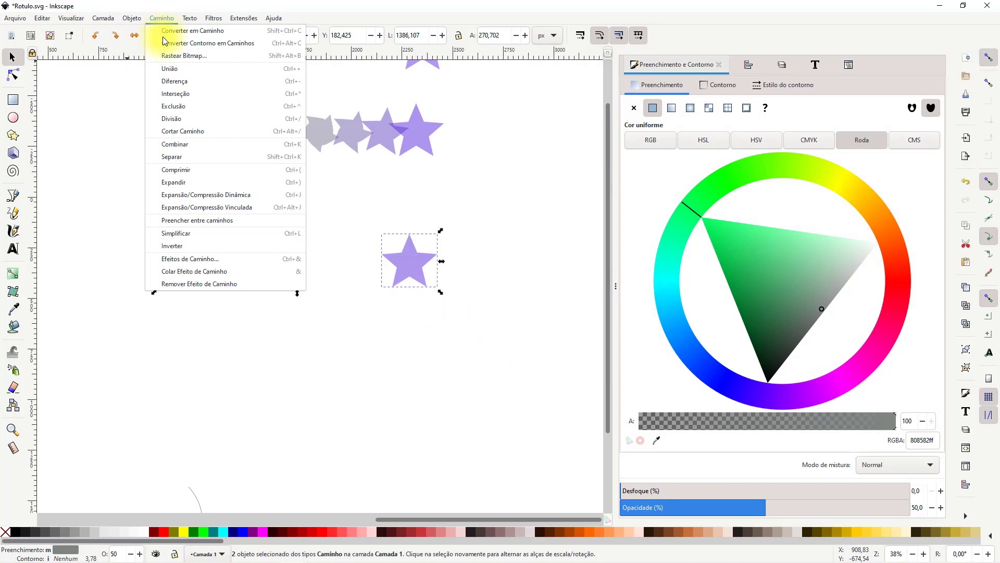
pyautogui.click(208, 145)
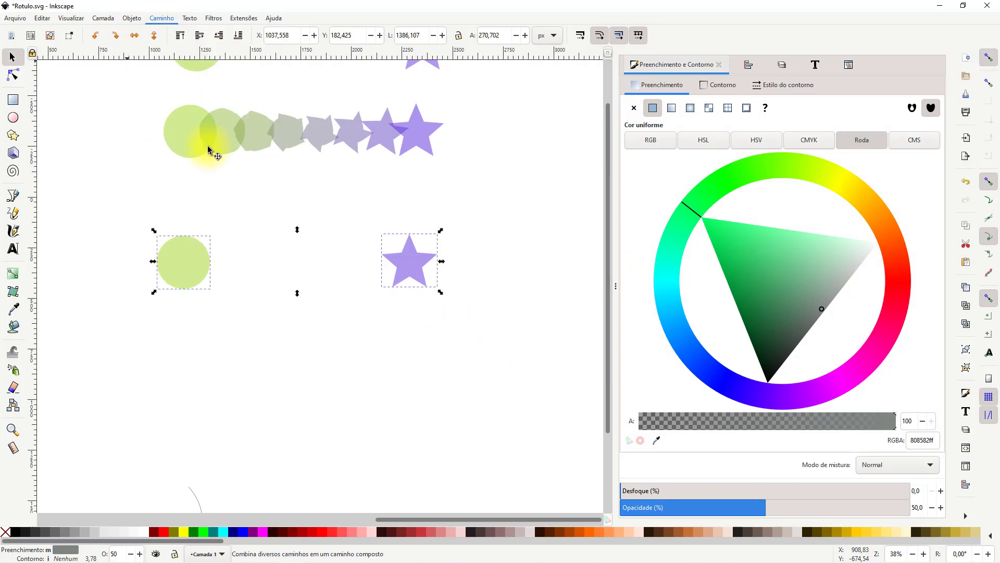
pyautogui.hotkey('ctrl', 'z')
# - Select the duplicated circle and star and merge them into a single path with Union
pyautogui.moveTo(132, 192); pyautogui.dragTo(478, 320)
pyautogui.click(161, 18)
pyautogui.click(183, 68)
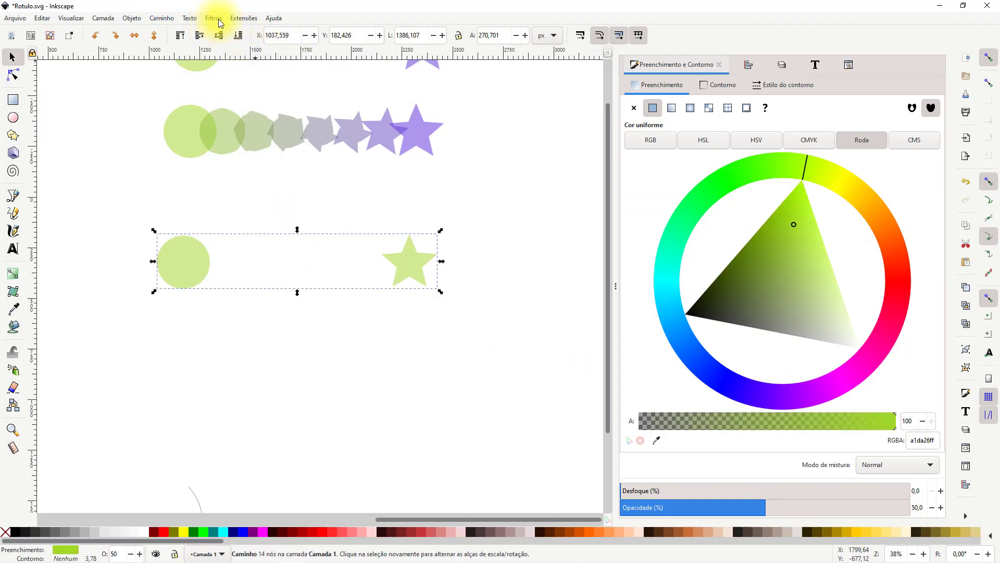
# - Add the Interpolate Sub-Paths path effect to the merged circle and star path
pyautogui.click(243, 17)
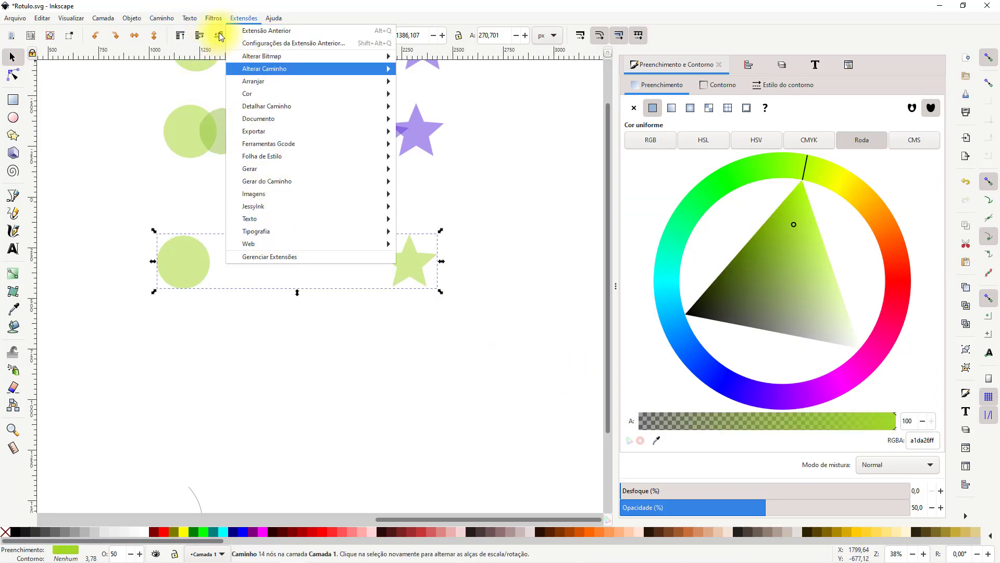
pyautogui.click(161, 18)
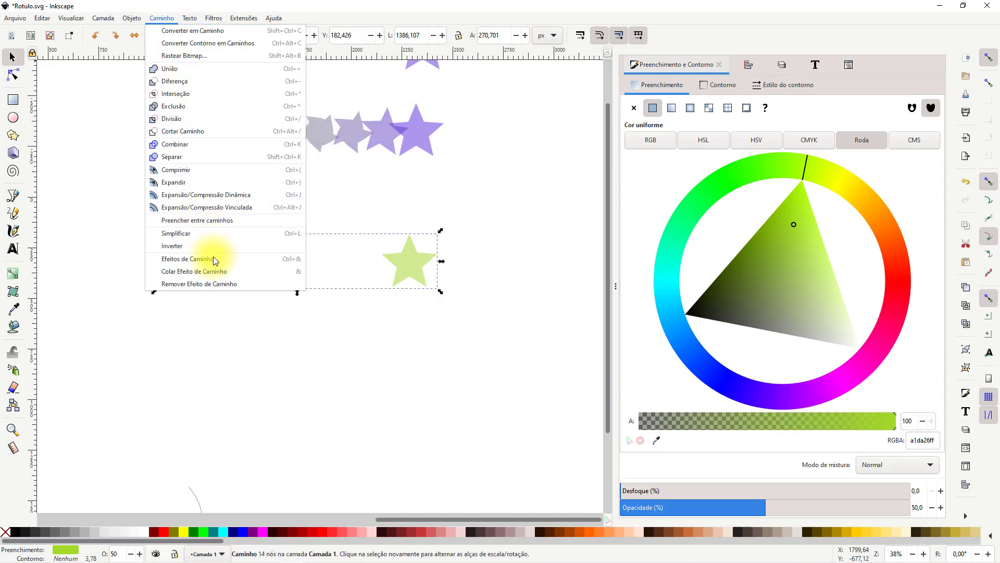
pyautogui.click(207, 263)
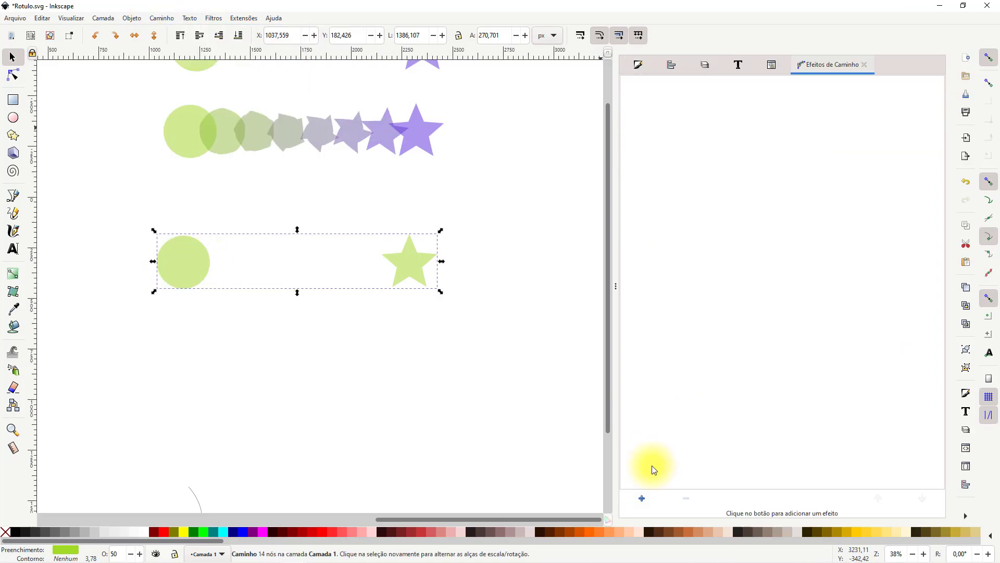
pyautogui.click(642, 500)
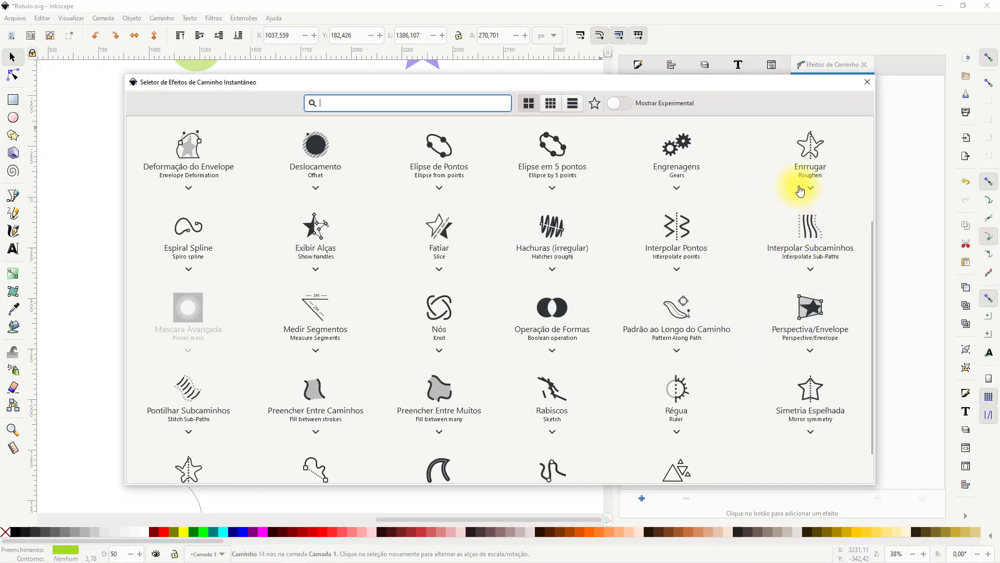
pyautogui.click(812, 224)
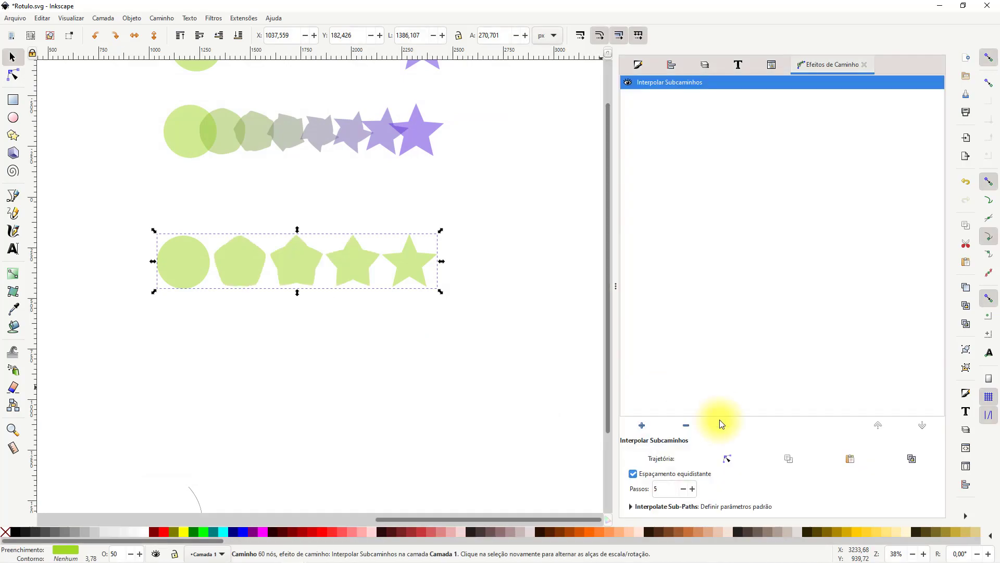
# - Try 7 steps for the Interpolate Sub-Paths effect and return the number to 5
pyautogui.click(693, 490)
pyautogui.click(692, 489)
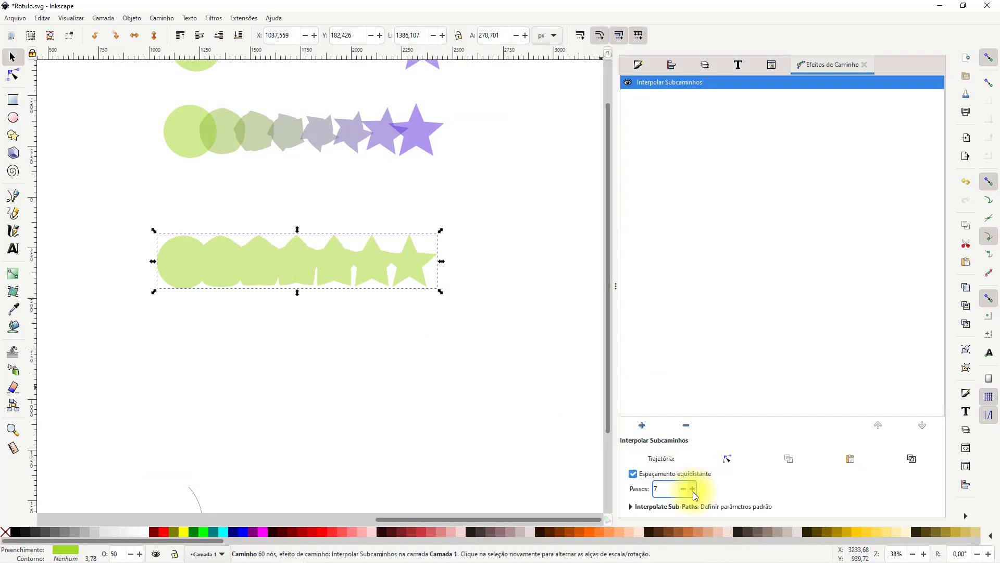
pyautogui.click(683, 489)
pyautogui.click(683, 488)
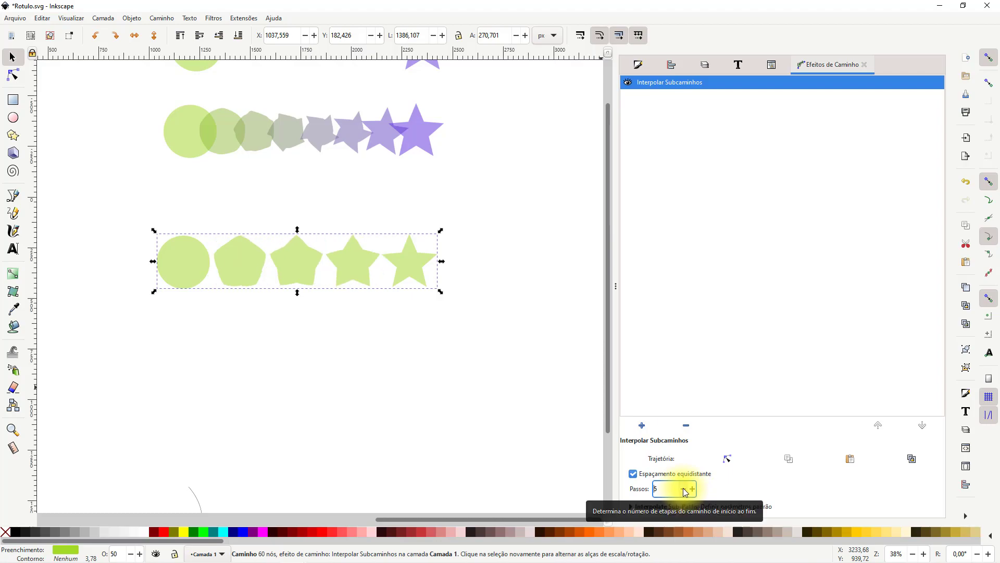
# - Edit the effect's trajectory on the canvas, bending the straight line downward and adding nodes to shape a curve
pyautogui.click(727, 461)
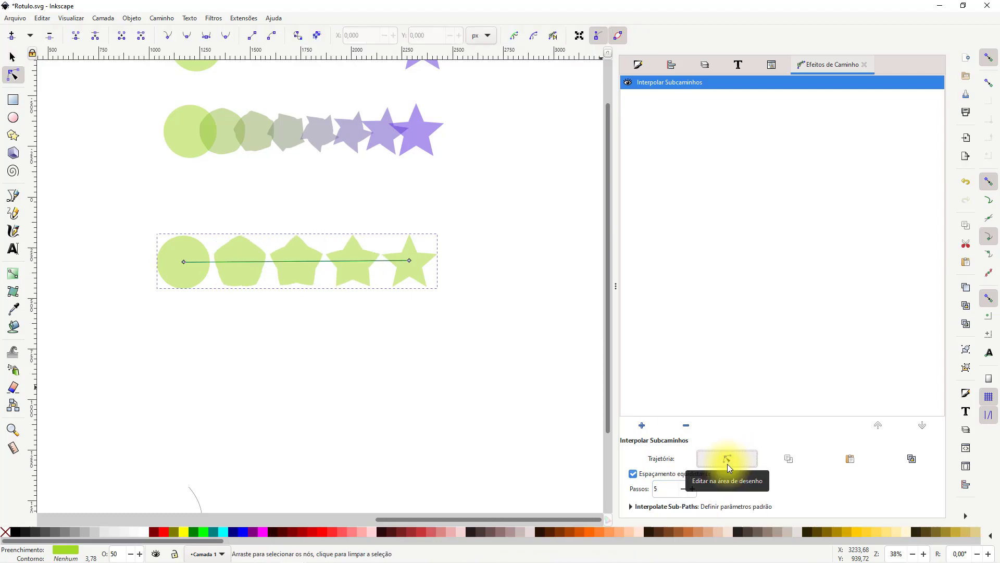
pyautogui.moveTo(318, 261); pyautogui.dragTo(292, 304)
pyautogui.doubleClick(326, 287)
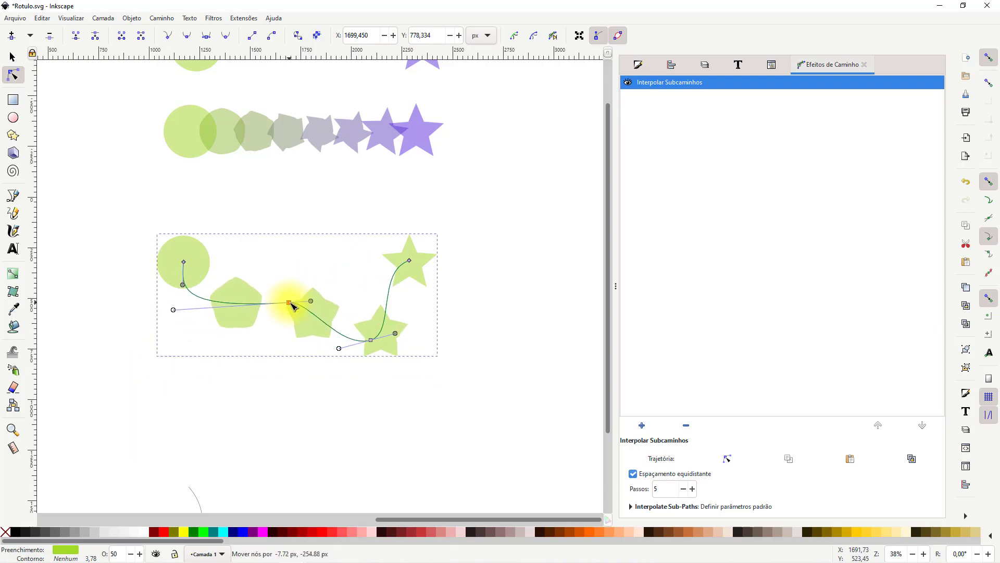
pyautogui.click(220, 305)
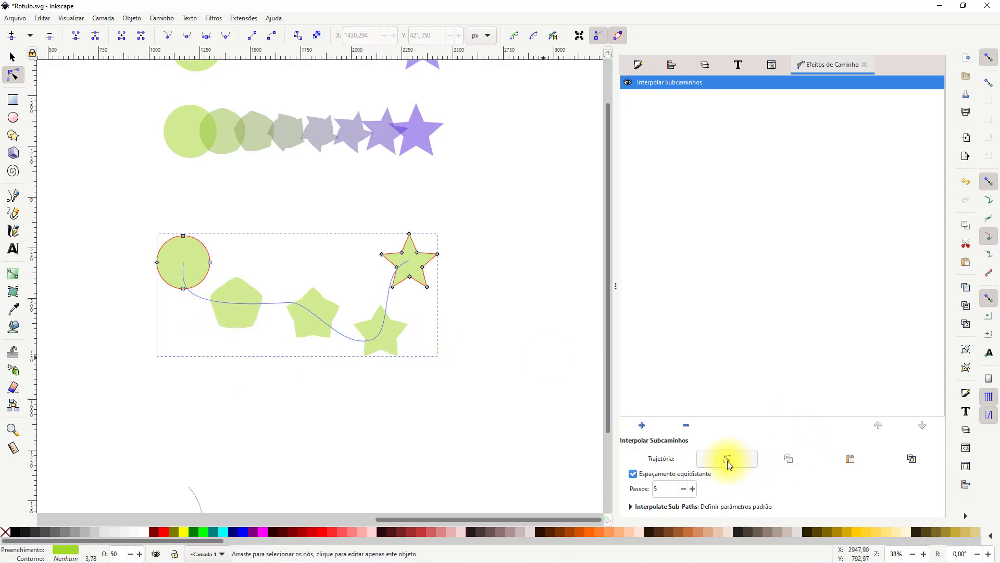
# - Add a node on the trajectory between the circle and the middle node and pull it down to form a wave
pyautogui.click(727, 461)
pyautogui.doubleClick(237, 304)
pyautogui.moveTo(237, 305); pyautogui.dragTo(237, 352)
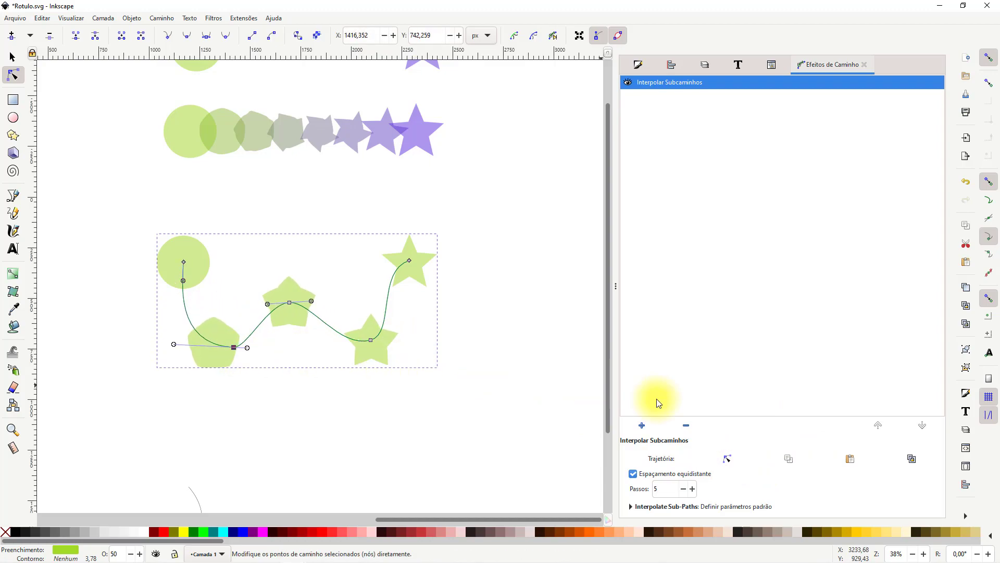
# - Set the Interpolate Sub-Paths effect to 9 steps
pyautogui.click(692, 489)
pyautogui.click(693, 489)
pyautogui.click(692, 489)
pyautogui.click(692, 489)
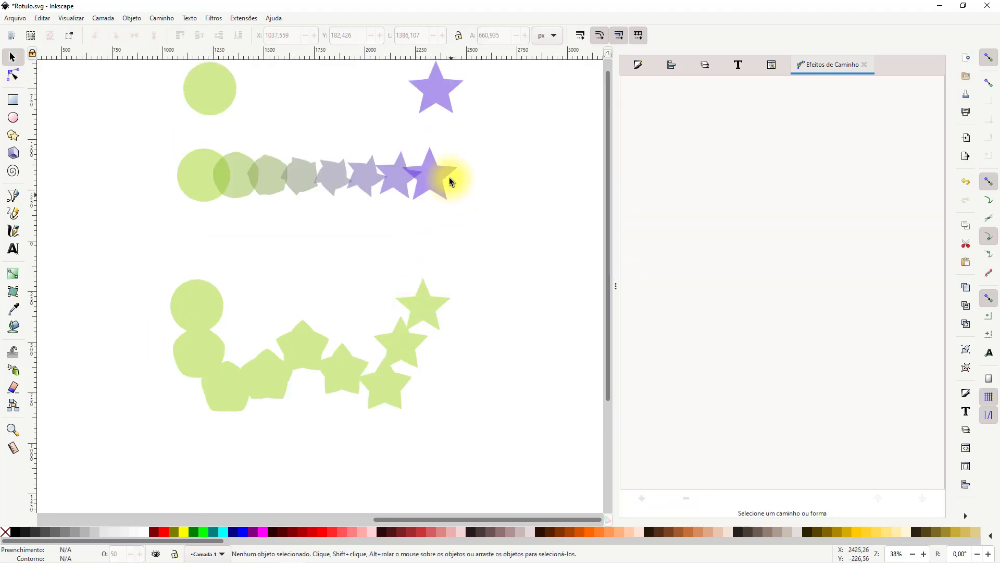
# - Compare the extension's coloured row with the path effect's green shapes, and locate the Interpolate extension for the original circle and star
pyautogui.click(439, 176)
pyautogui.click(425, 308)
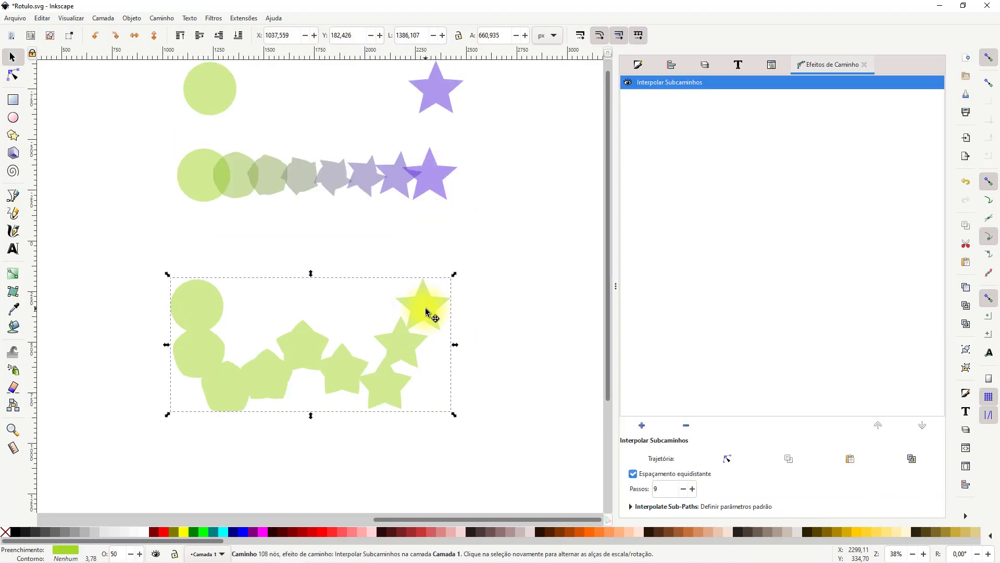
pyautogui.click(442, 183)
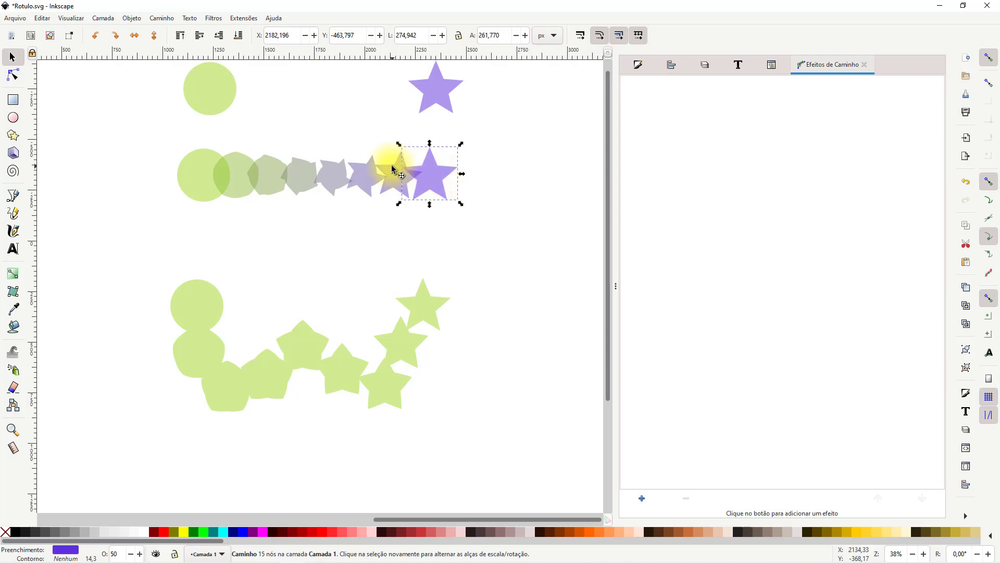
pyautogui.moveTo(306, 134); pyautogui.dragTo(329, 231)
pyautogui.moveTo(136, 115); pyautogui.dragTo(516, 226)
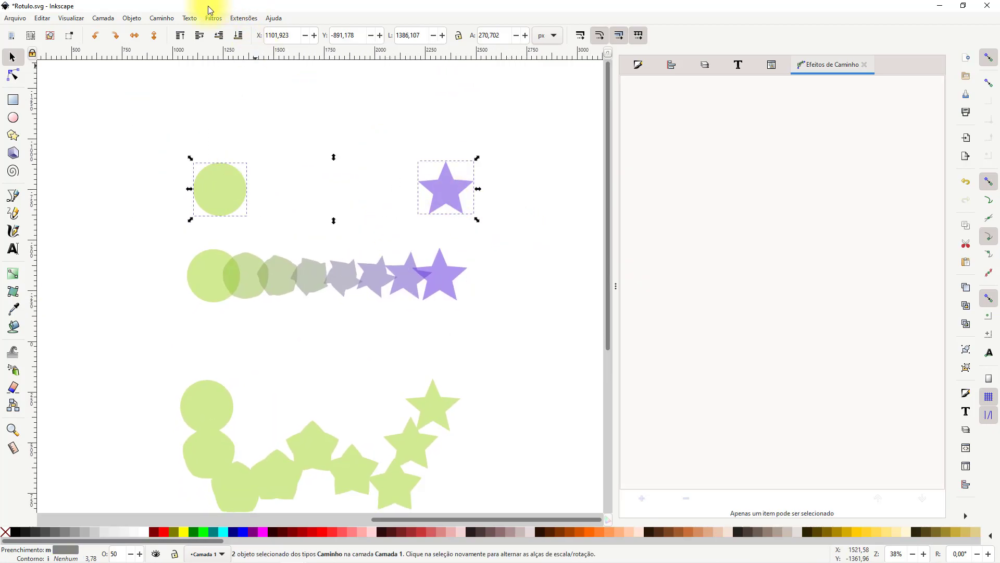
pyautogui.click(242, 17)
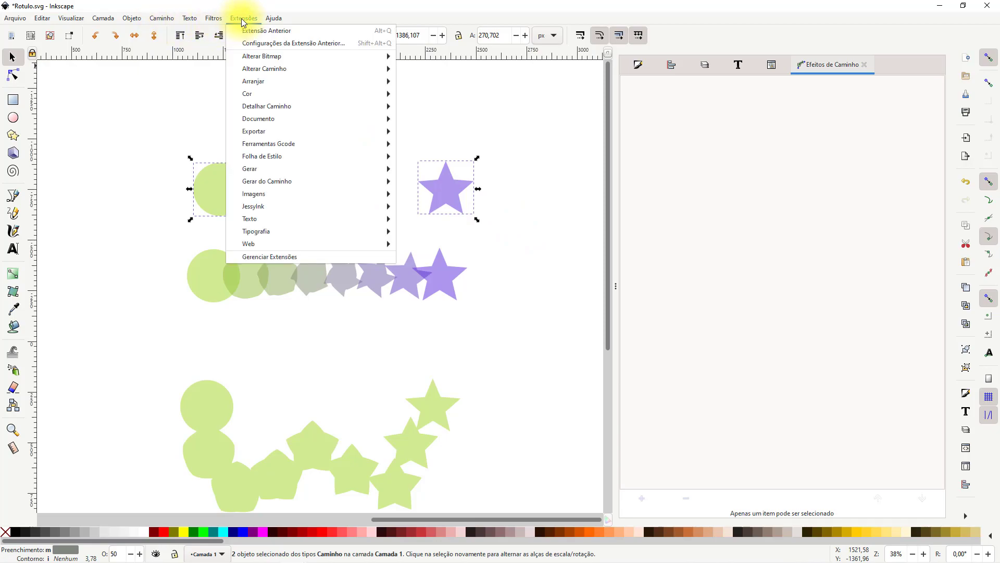
pyautogui.moveTo(304, 181)
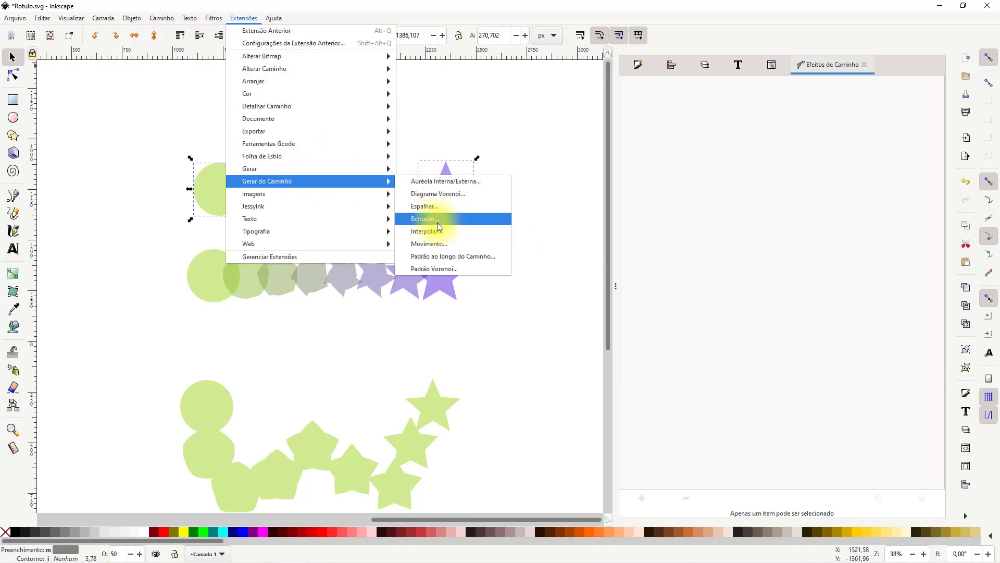
pyautogui.click(566, 5)
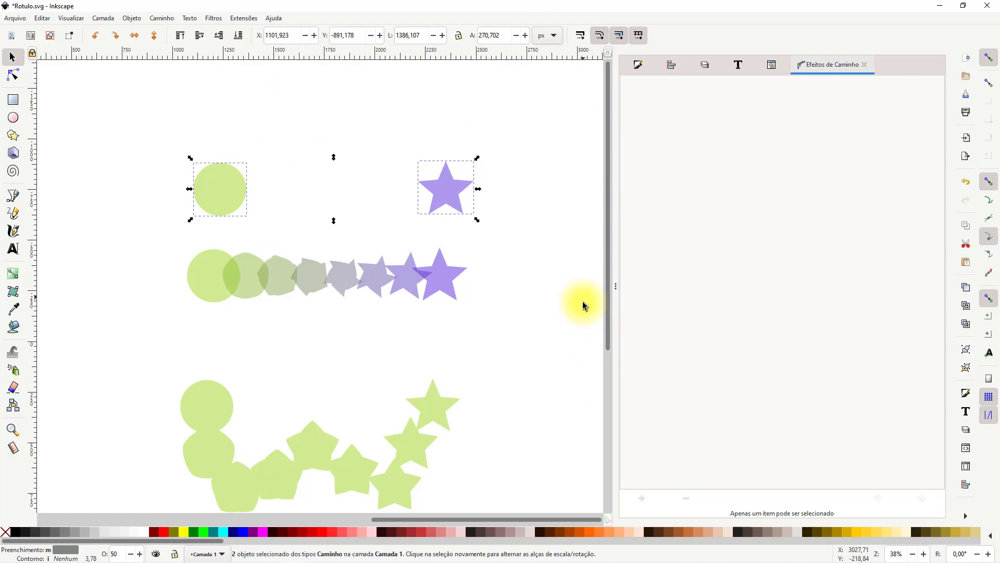
# - Select the green shapes along the curve, try fewer interpolation steps, and return the number to 9
pyautogui.scroll(-5, 427, 350)
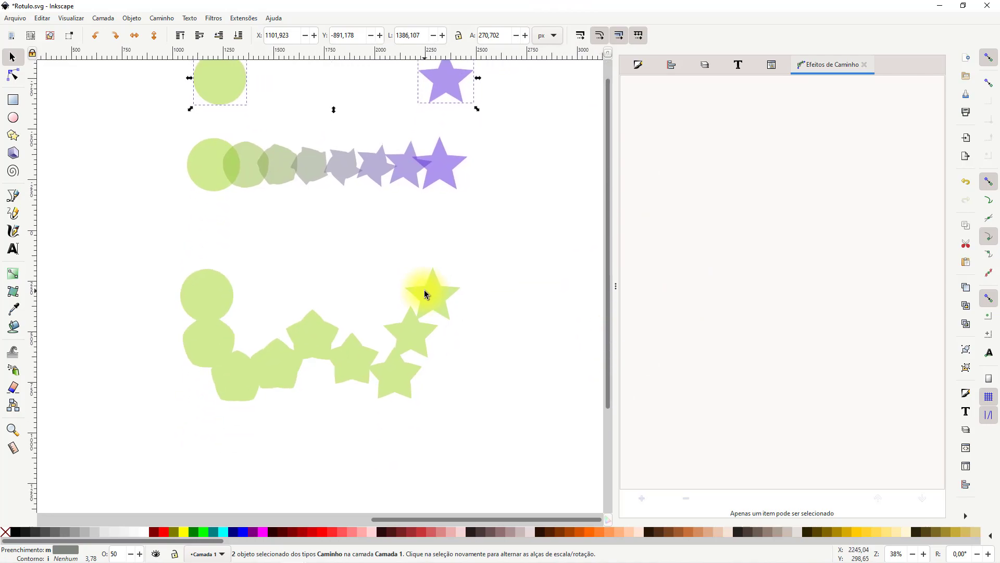
pyautogui.scroll(-2, 217, 286)
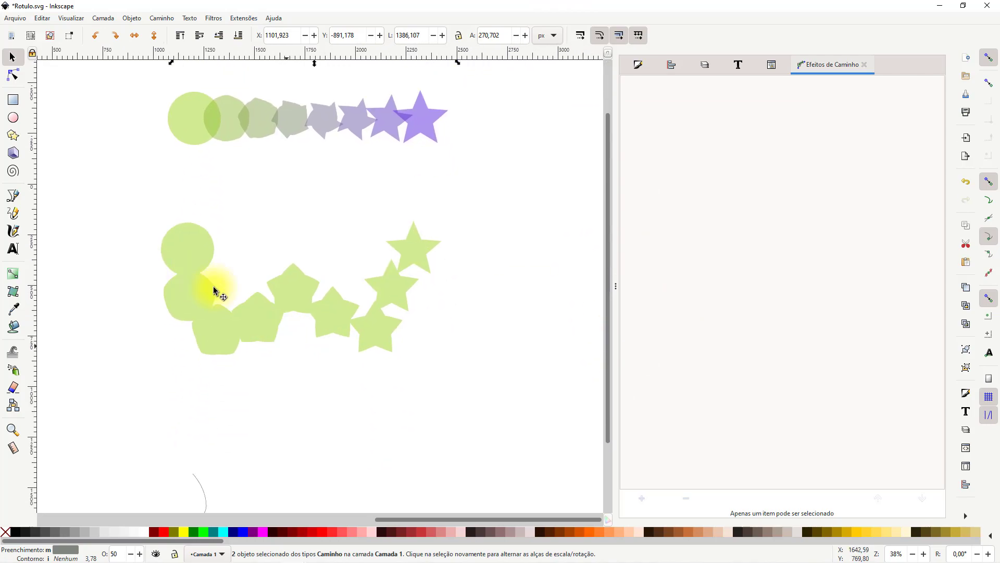
pyautogui.click(203, 255)
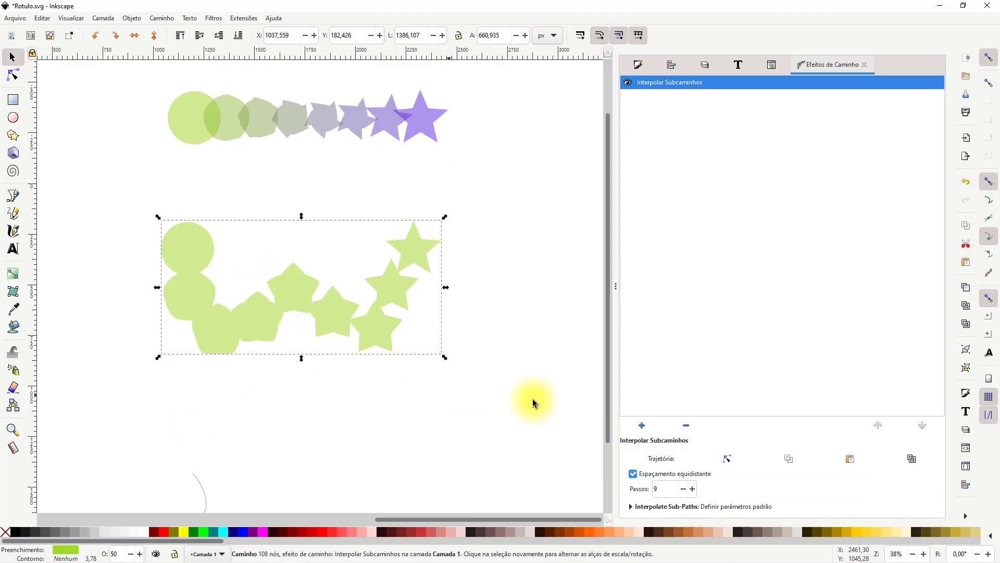
pyautogui.click(682, 490)
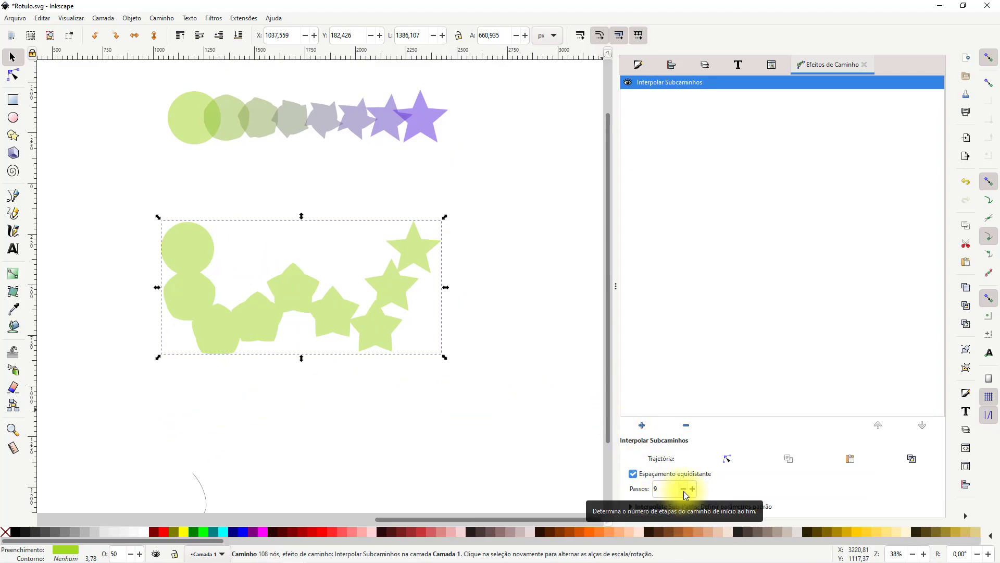
pyautogui.click(682, 491)
pyautogui.click(683, 491)
pyautogui.click(692, 489)
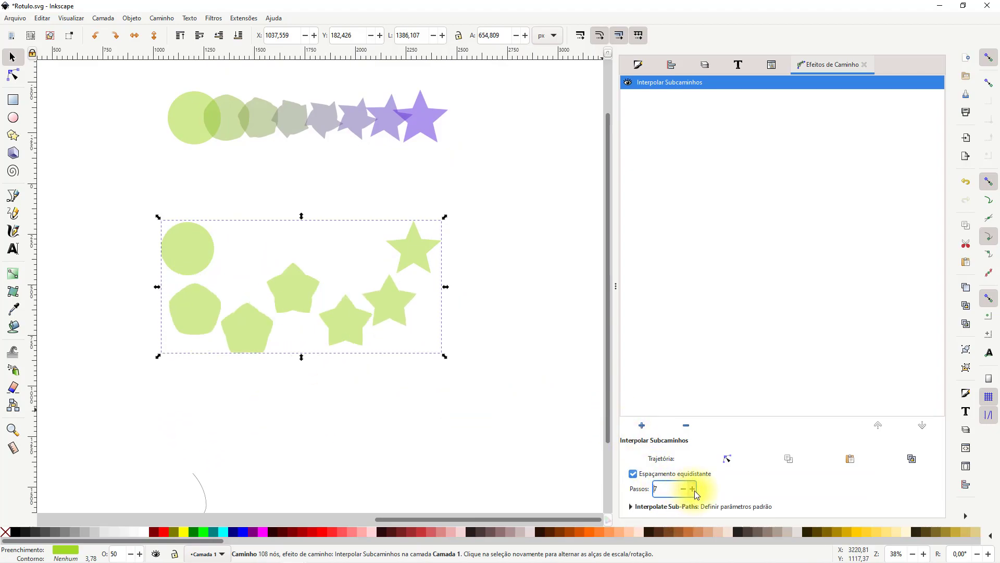
pyautogui.click(693, 490)
pyautogui.click(693, 490)
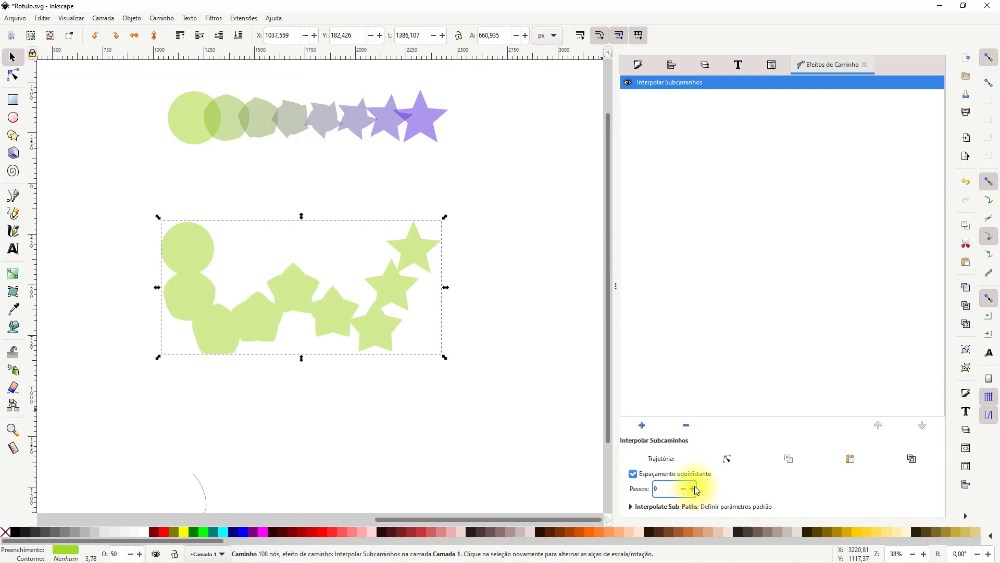
# - Edit the trajectory on the canvas and move its middle node slightly up to about X 1720, Y 472 px
pyautogui.click(727, 458)
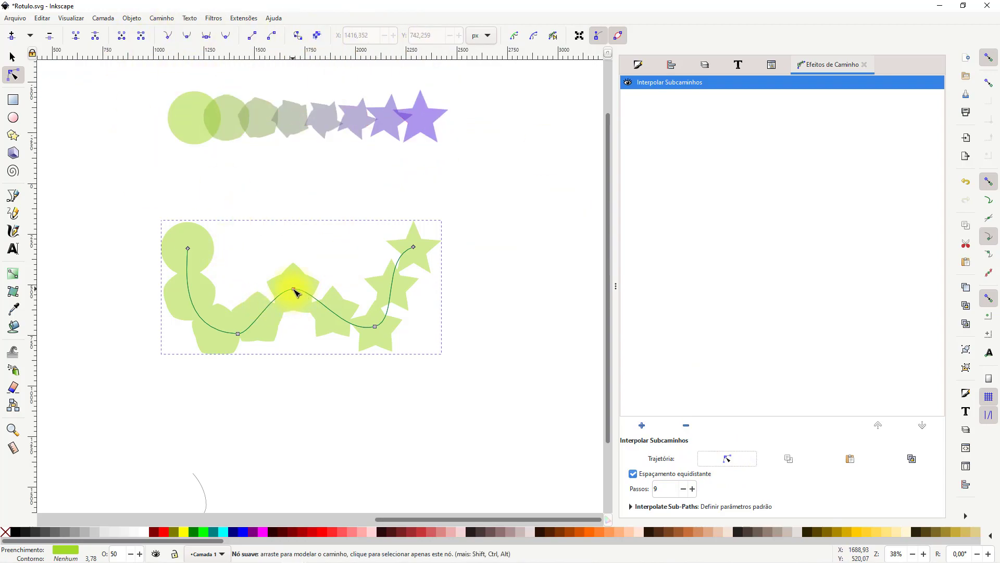
pyautogui.moveTo(294, 289); pyautogui.dragTo(300, 280)
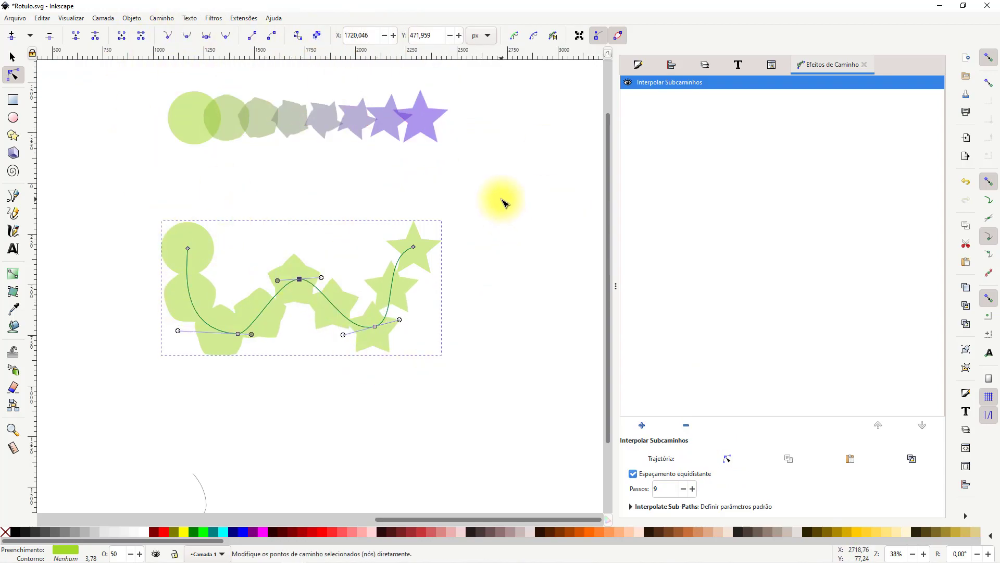
pyautogui.scroll(-1, 486, 335)
pyautogui.scroll(1, 466, 343)
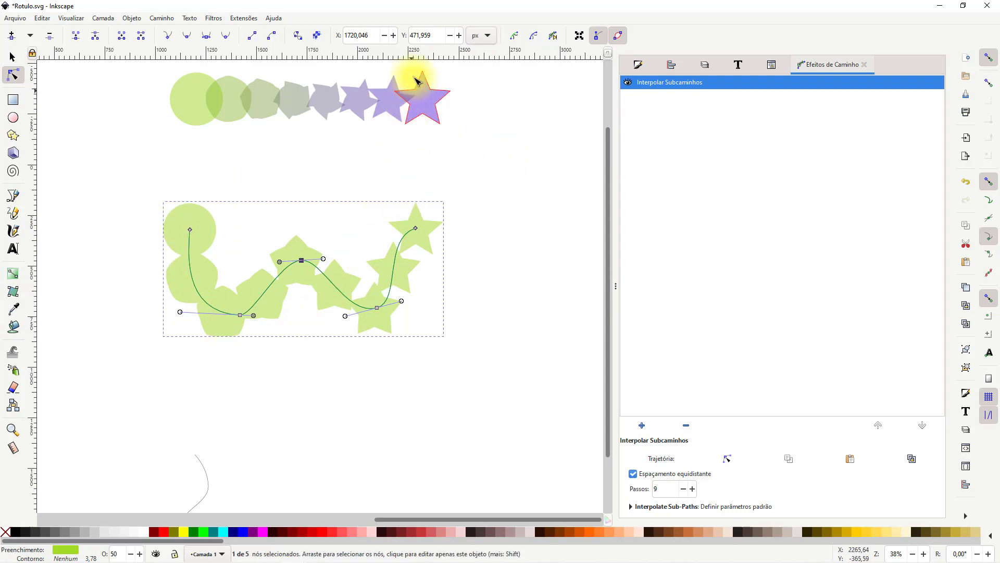
# - Remove the Interpolate Sub-Paths effect from the green circle and star
pyautogui.press('Escape')
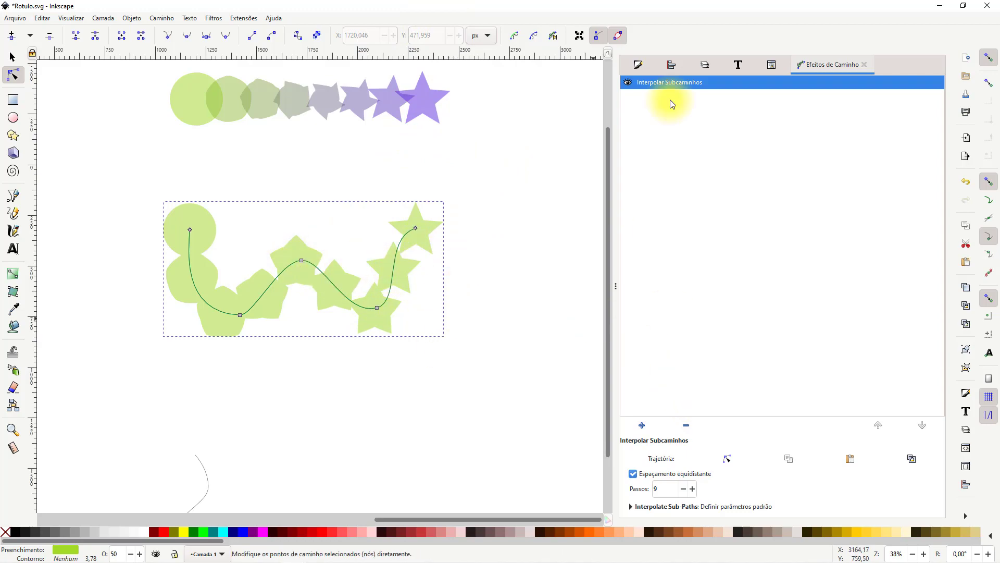
pyautogui.click(686, 426)
pyautogui.click(174, 395)
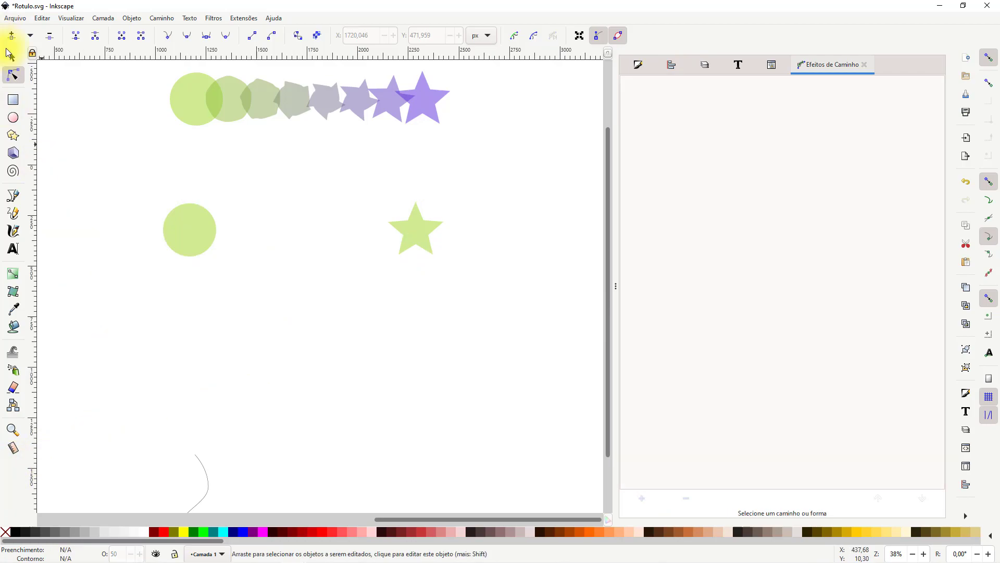
pyautogui.click(16, 54)
pyautogui.click(204, 249)
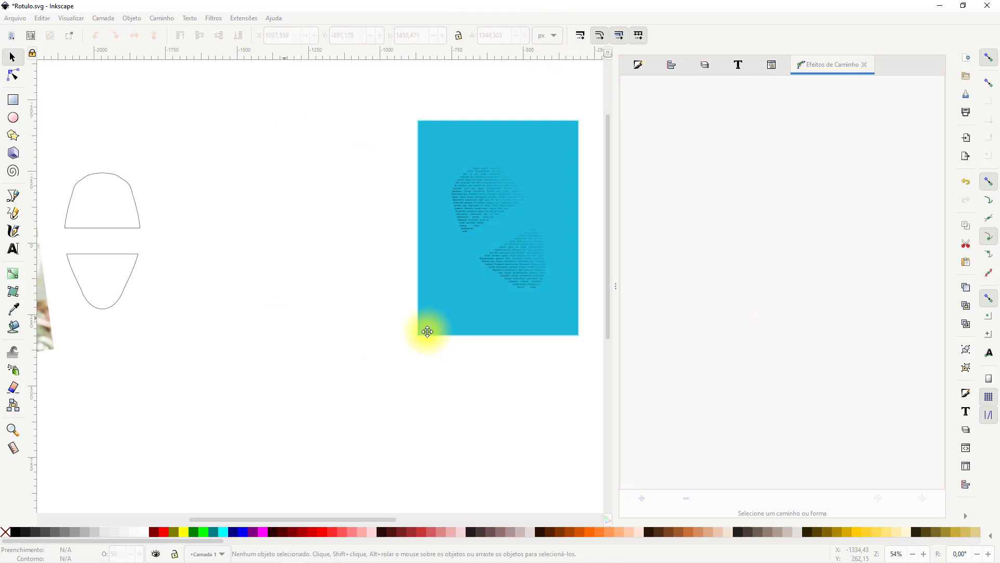
# - Make the hidden Backup layer visible
pyautogui.hscroll(-5, 426, 330)
pyautogui.hscroll(6, 314, 302)
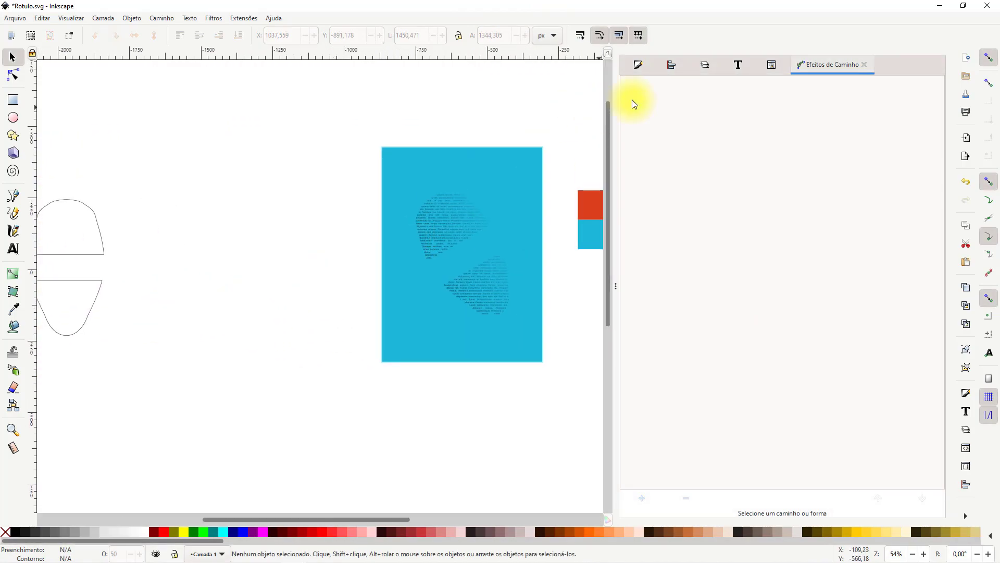
pyautogui.click(706, 64)
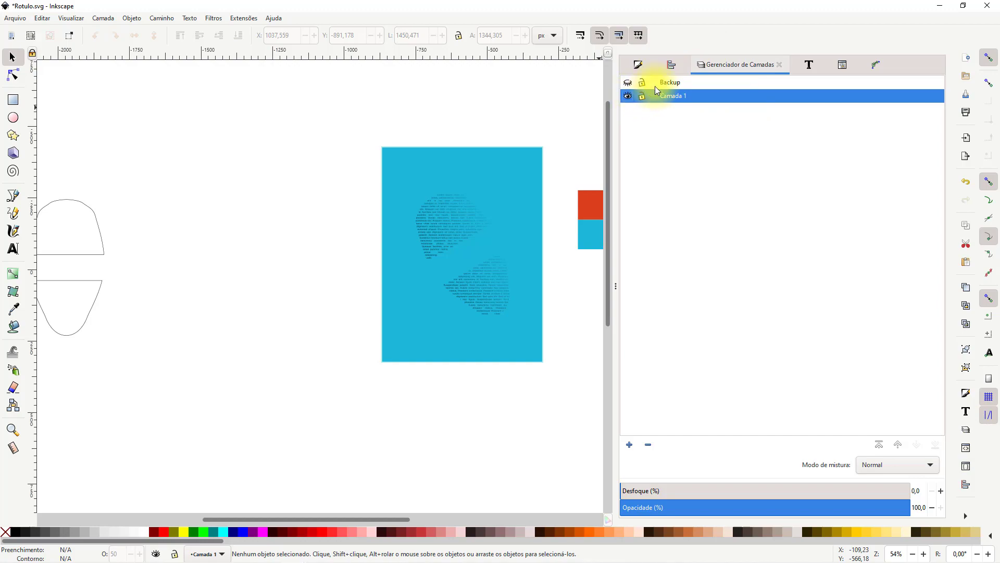
pyautogui.click(627, 83)
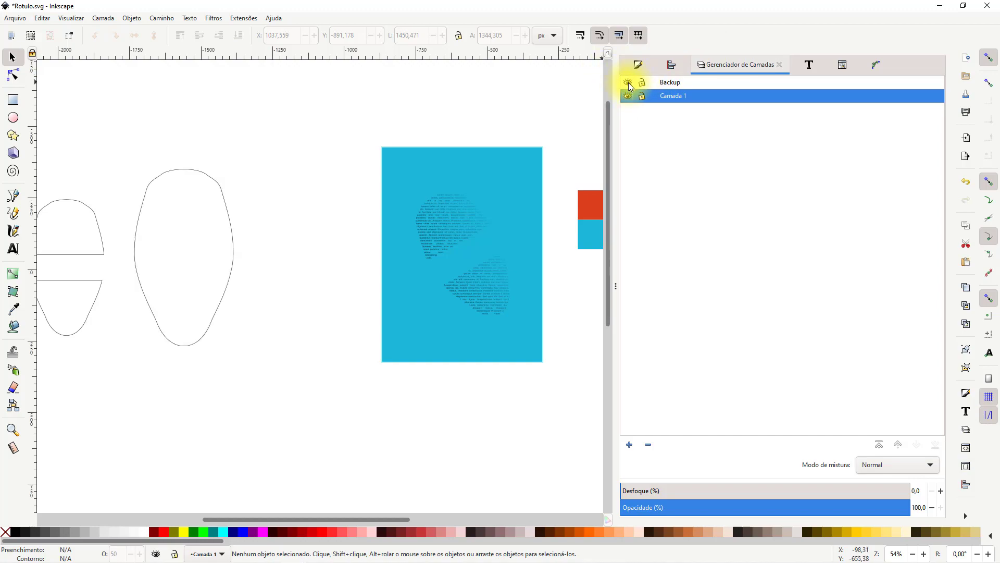
# - Duplicate the tall closed outline from the Backup layer and place the copy between the original and the blue rectangle
pyautogui.click(225, 284)
pyautogui.hscroll(-5, 286, 351)
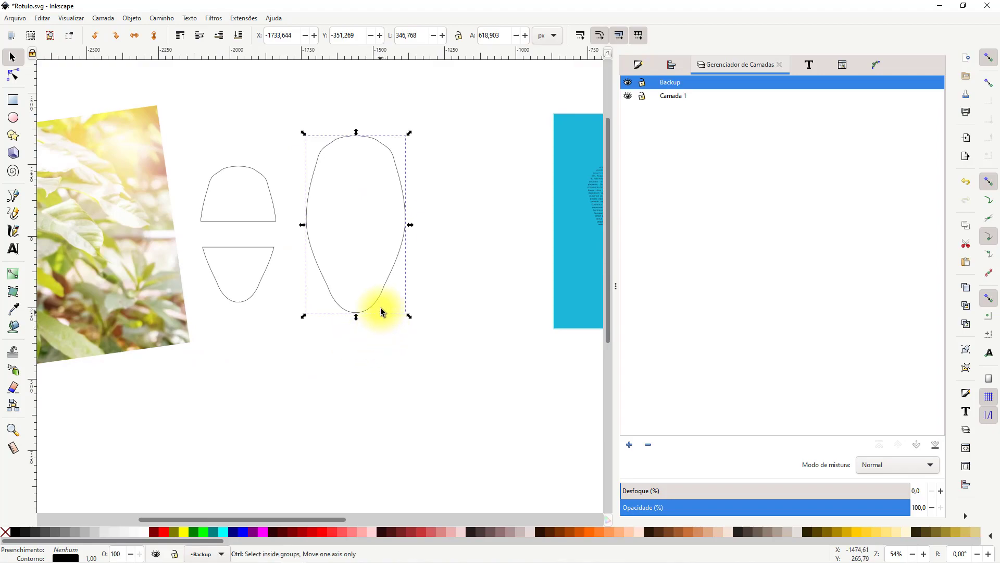
pyautogui.hotkey('ctrl', 'd')
pyautogui.moveTo(407, 245); pyautogui.dragTo(470, 229)
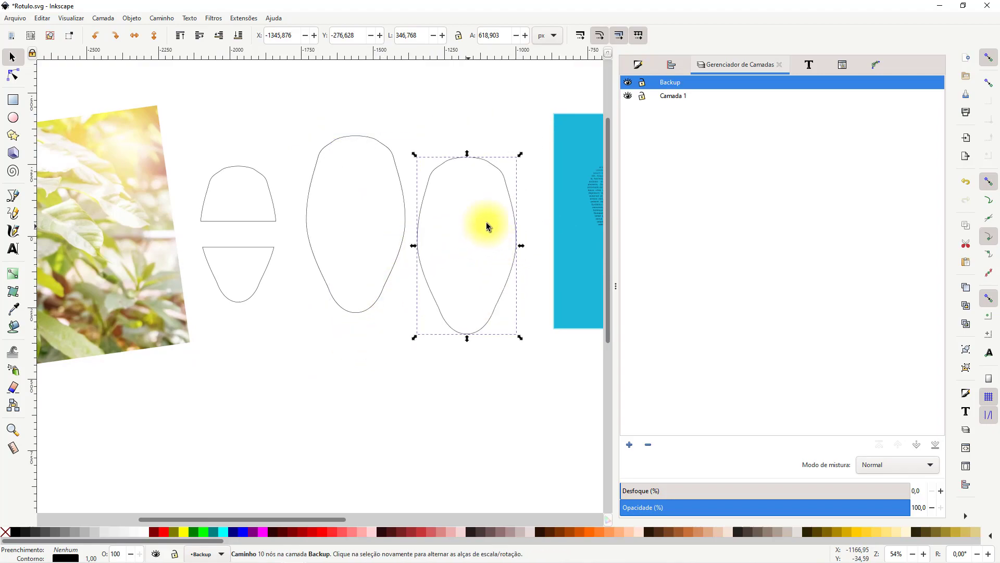
# - Move the copied outline to the layer Camada 1 and hide the Backup layer
pyautogui.rightClick(513, 227)
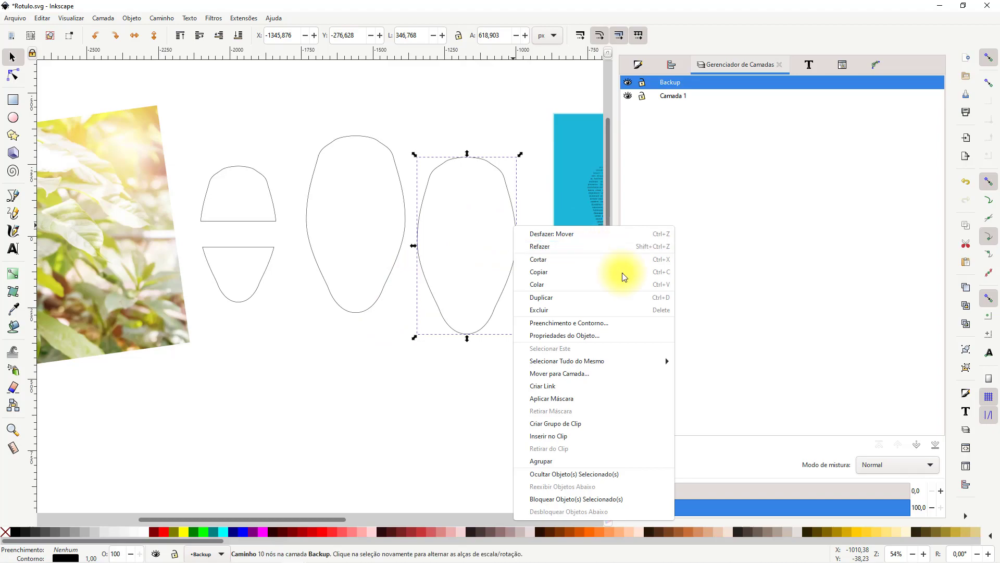
pyautogui.click(607, 373)
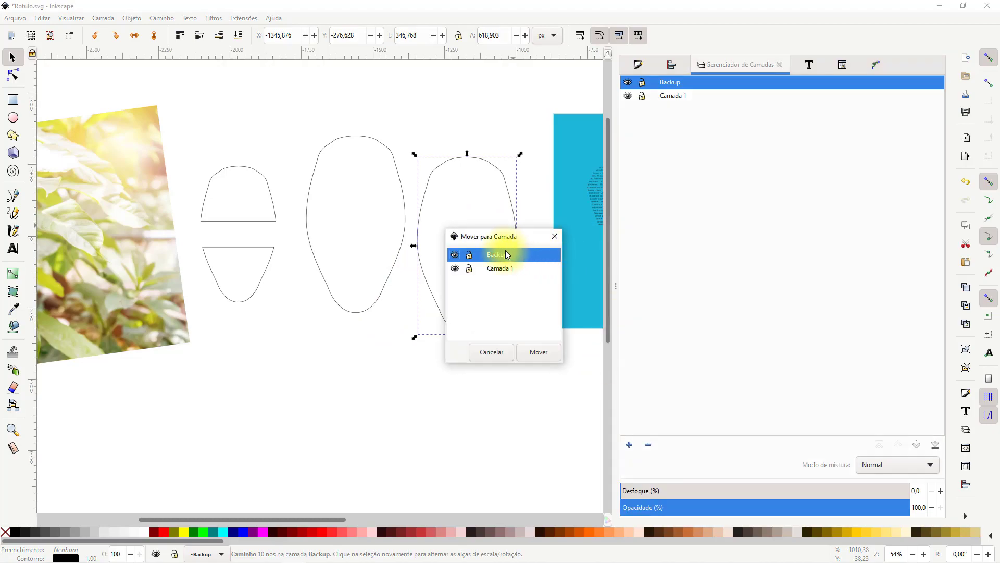
pyautogui.click(505, 269)
pyautogui.click(537, 354)
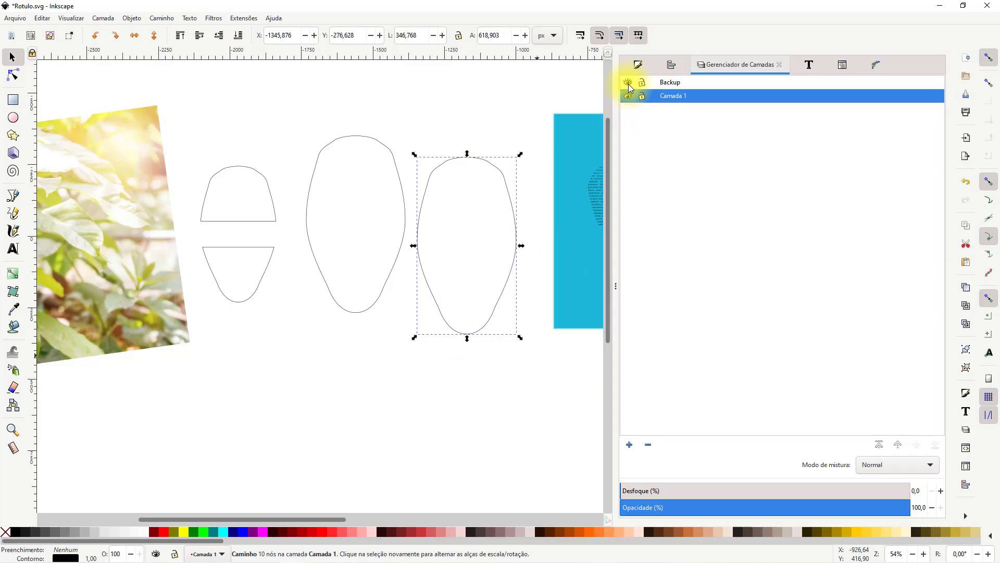
pyautogui.click(628, 82)
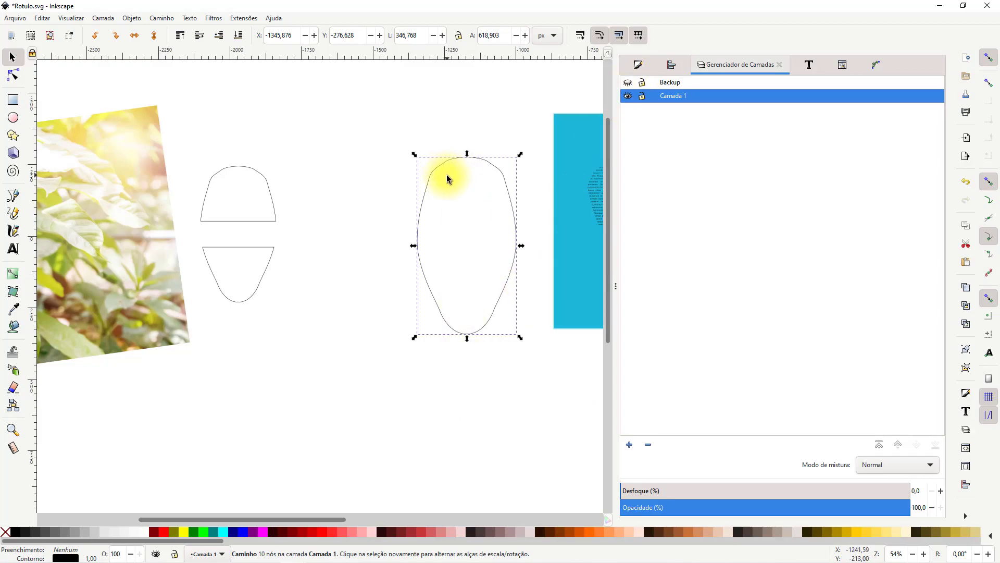
# - Place the copied outline nearer the two half shapes and scale it proportionally to their combined height of 475,940 px
pyautogui.moveTo(442, 163)
pyautogui.mouseDown()
pyautogui.moveTo(229, 172)
pyautogui.moveTo(452, 174)
pyautogui.mouseUp()
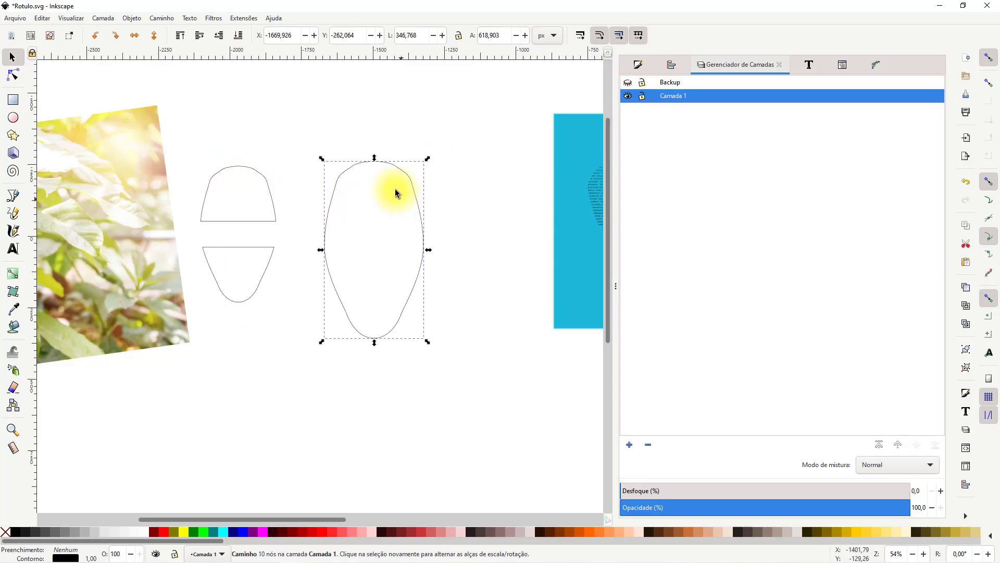
pyautogui.moveTo(196, 127); pyautogui.dragTo(297, 339)
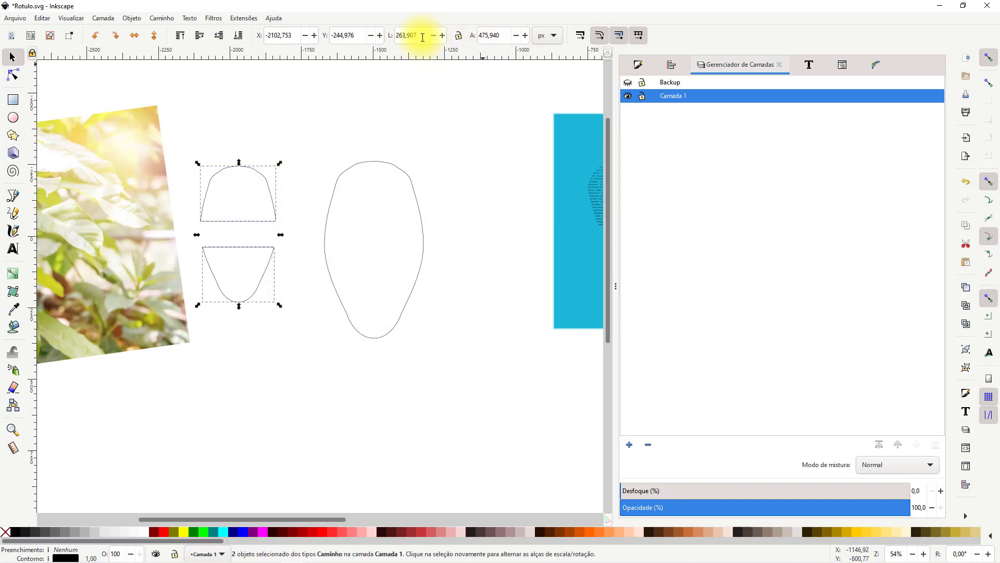
pyautogui.click(507, 35)
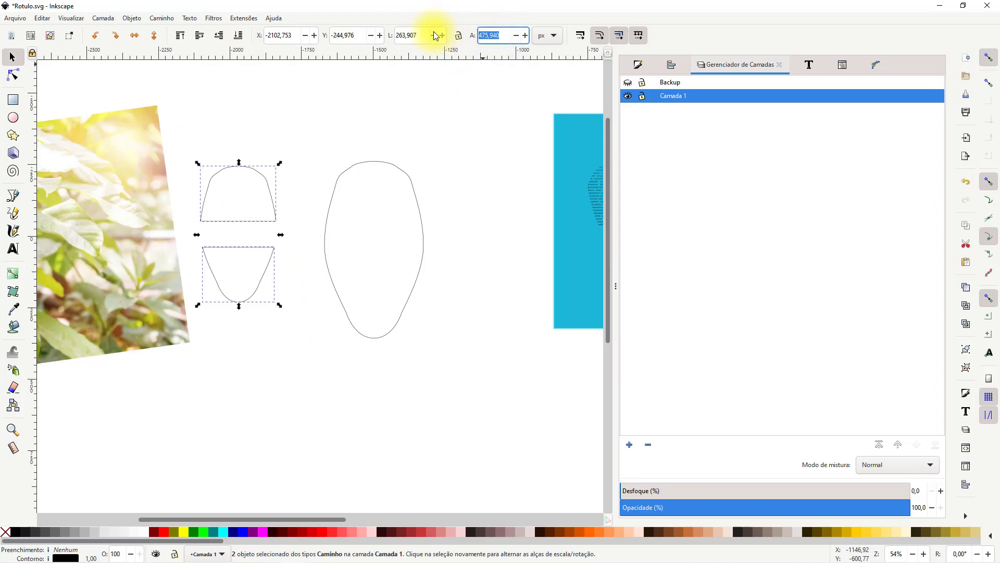
pyautogui.press('Tab')
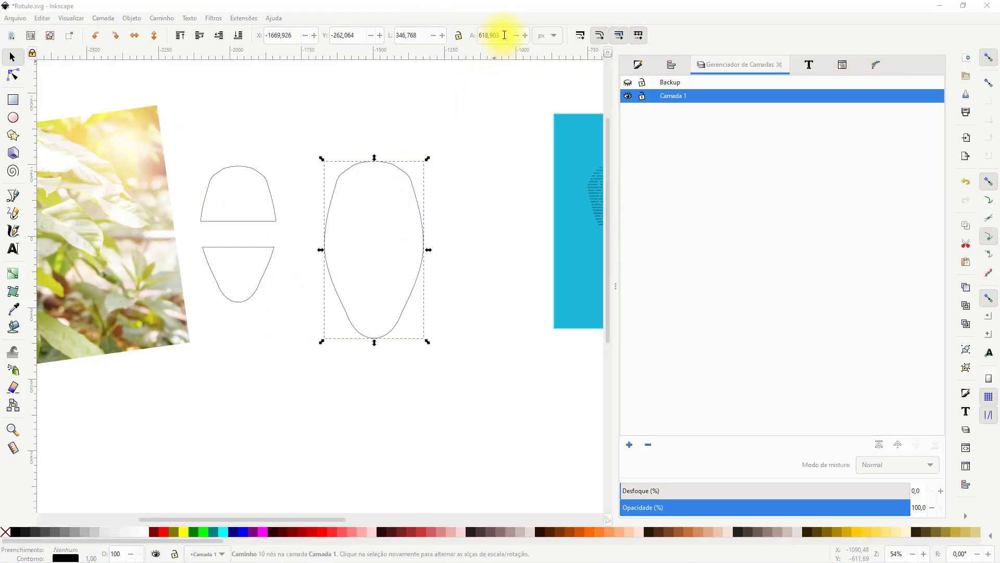
pyautogui.click(495, 33)
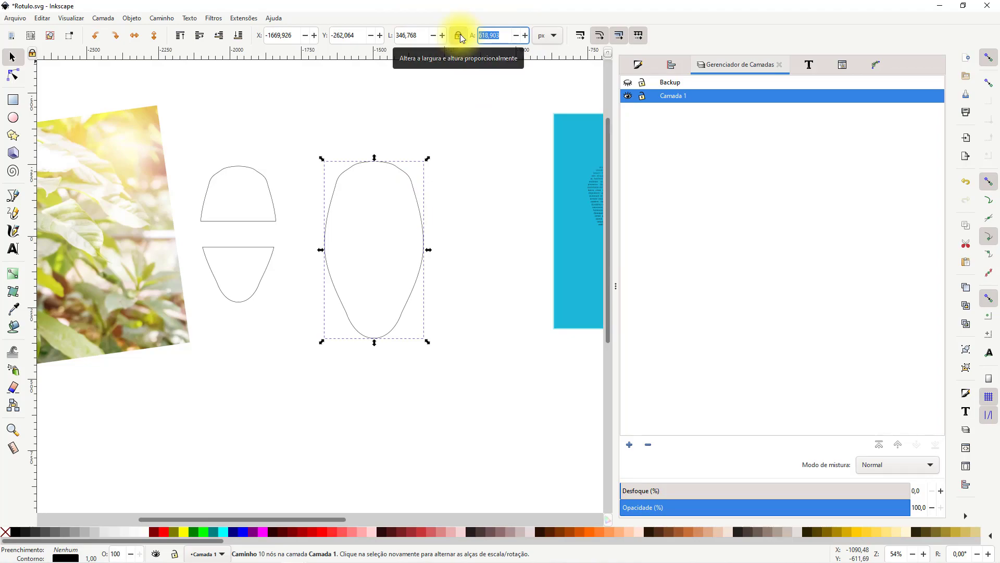
pyautogui.click(462, 36)
pyautogui.click(512, 32)
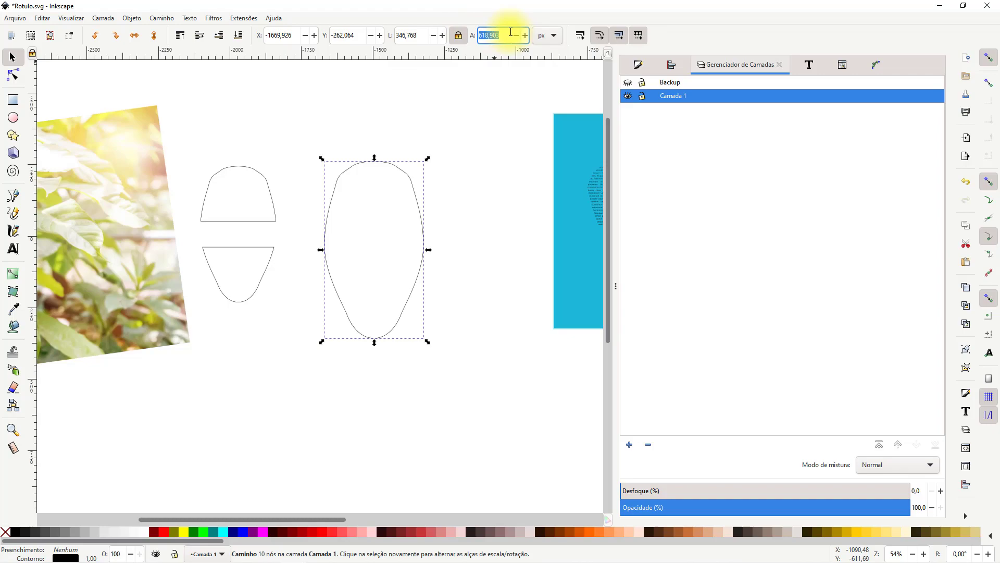
pyautogui.write('475,940')
pyautogui.press('Return')
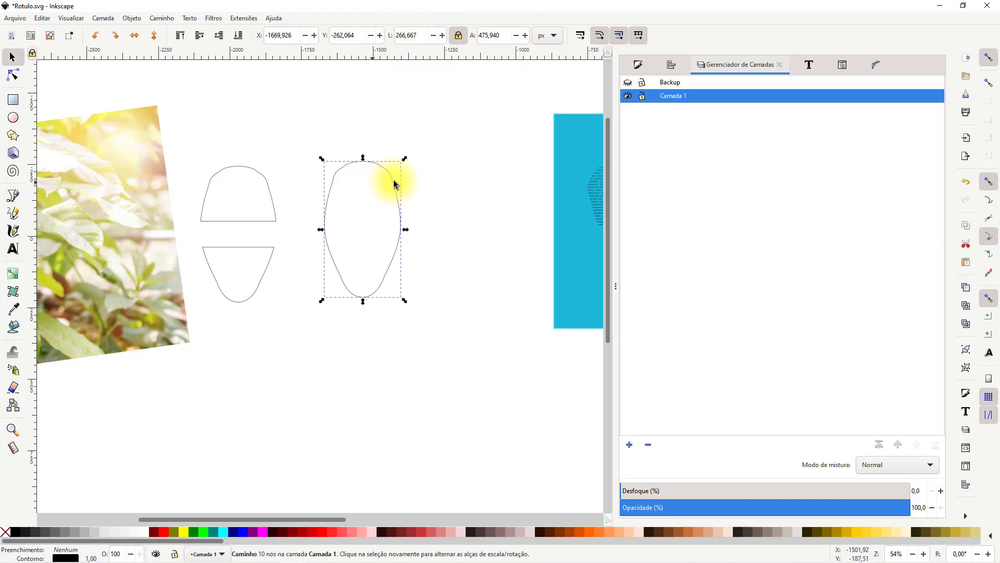
# - Move the resized outline below the blue rectangle, to about X -619, Y 533 px
pyautogui.moveTo(338, 185); pyautogui.dragTo(167, 301)
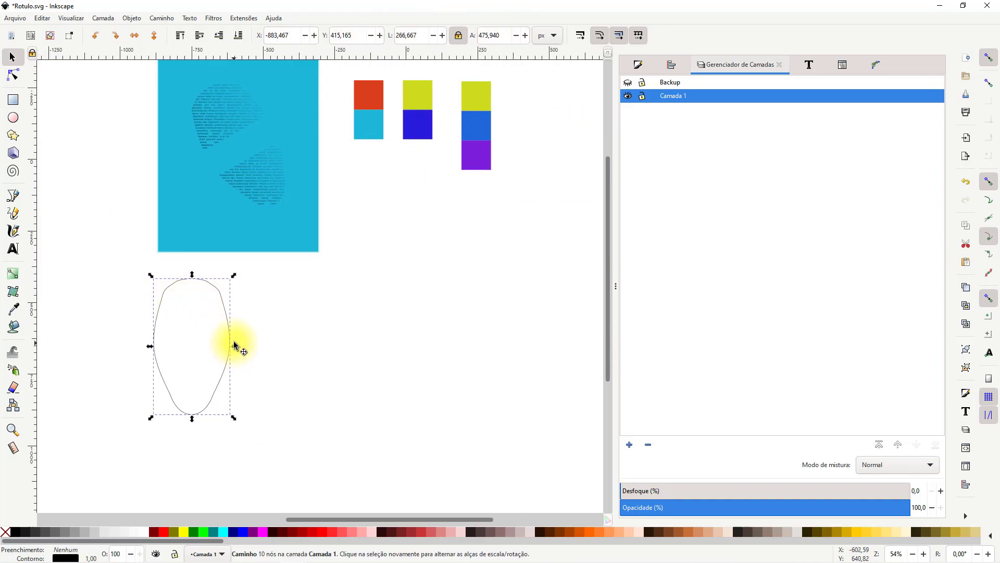
pyautogui.moveTo(227, 332); pyautogui.dragTo(320, 295)
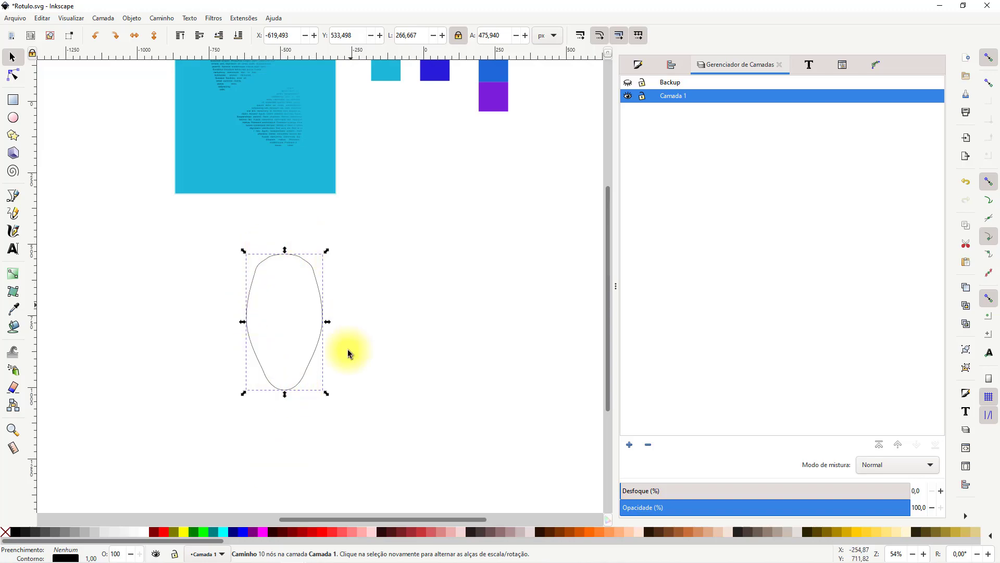
pyautogui.moveTo(284, 334); pyautogui.dragTo(339, 312)
# - Break the outline's path at its topmost and bottommost nodes
pyautogui.scroll(2, 279, 344)
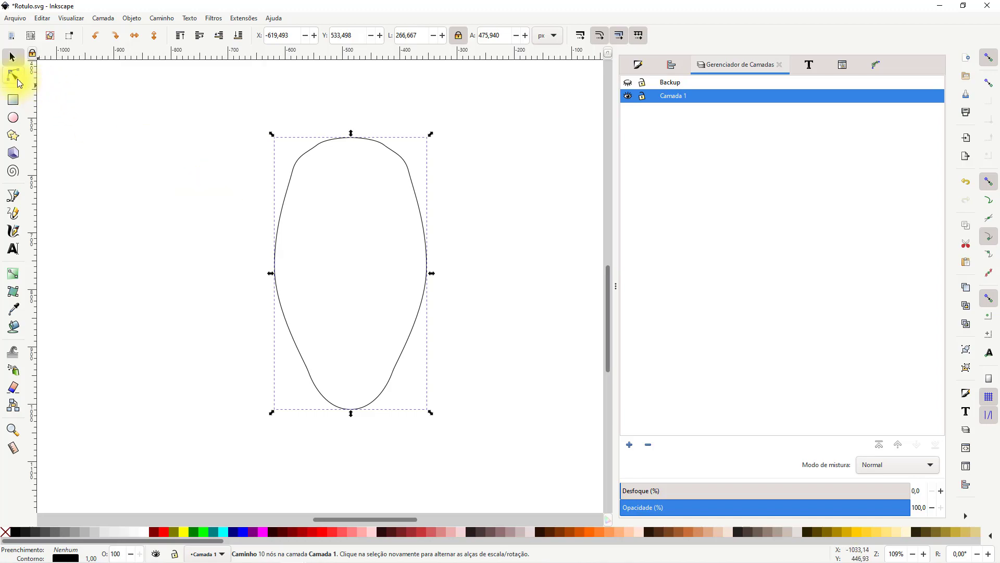
pyautogui.click(13, 76)
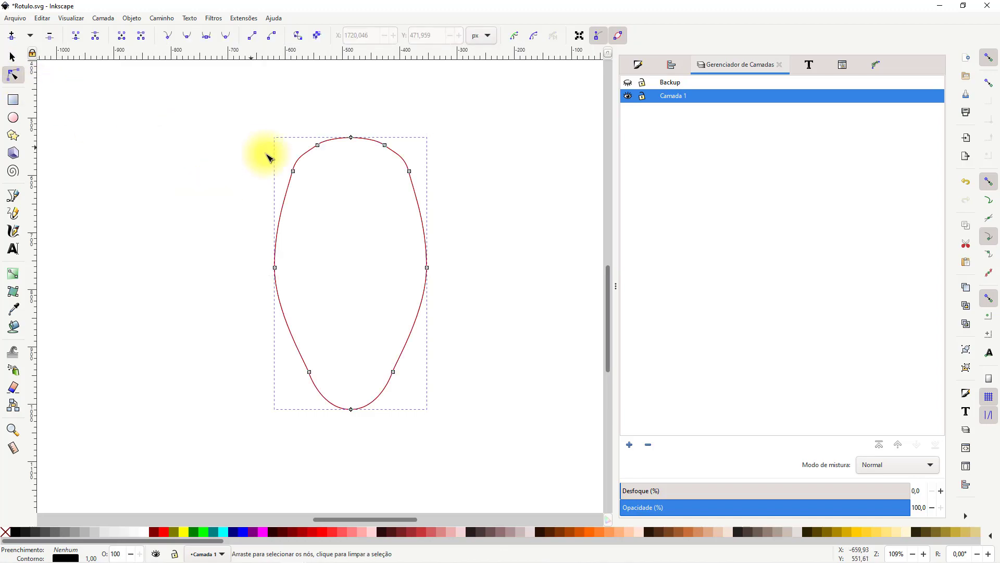
pyautogui.click(351, 138)
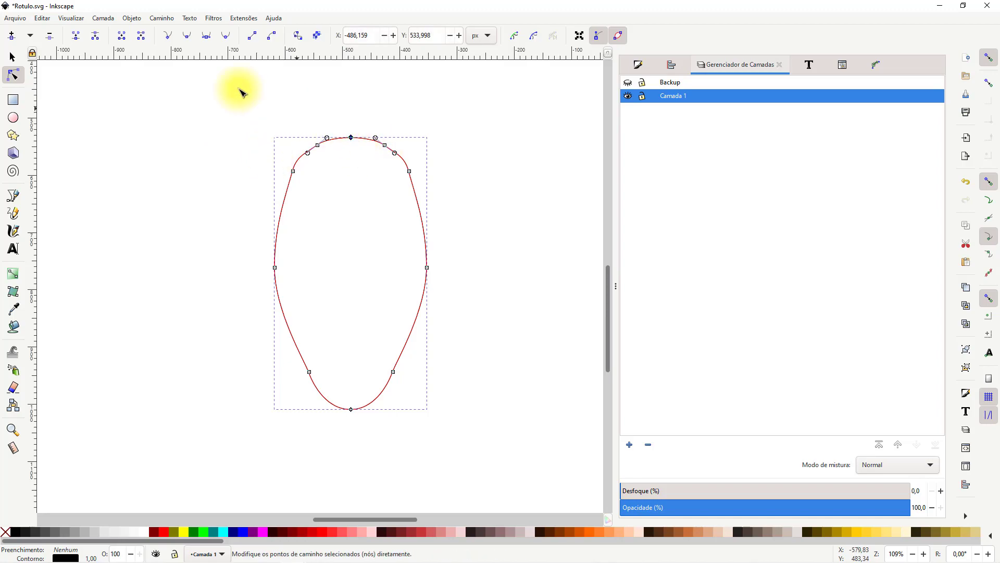
pyautogui.click(96, 40)
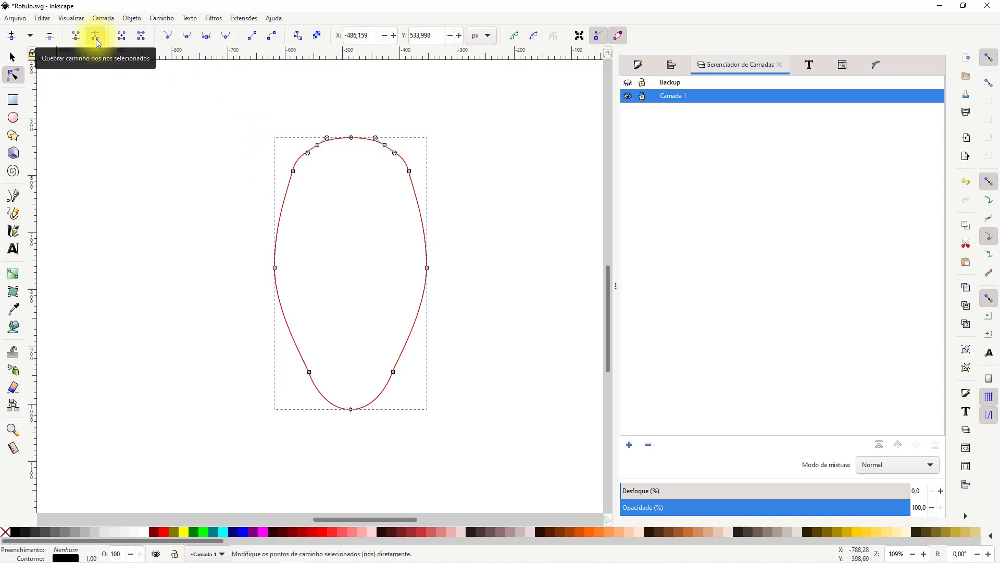
pyautogui.moveTo(349, 391); pyautogui.dragTo(369, 451)
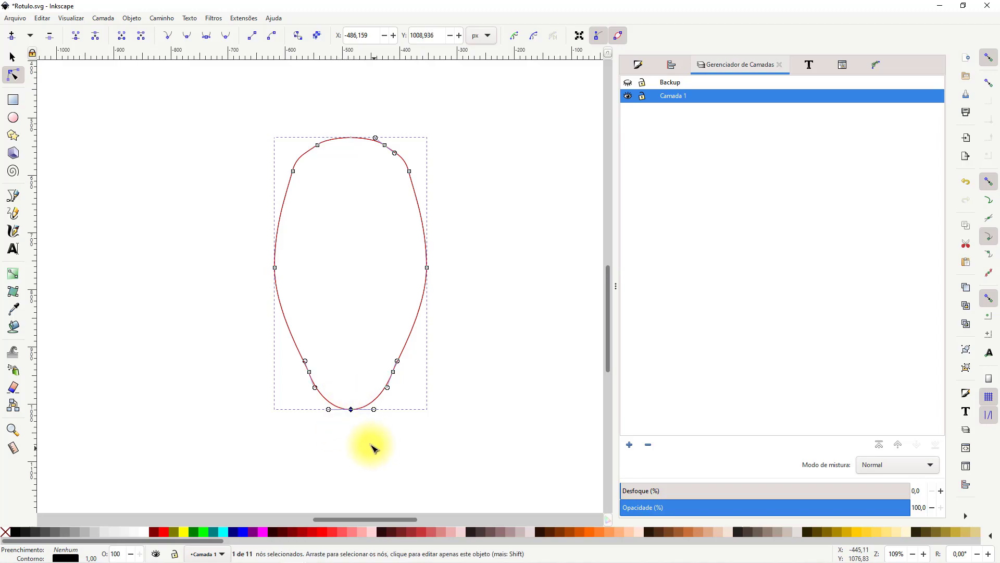
pyautogui.click(97, 36)
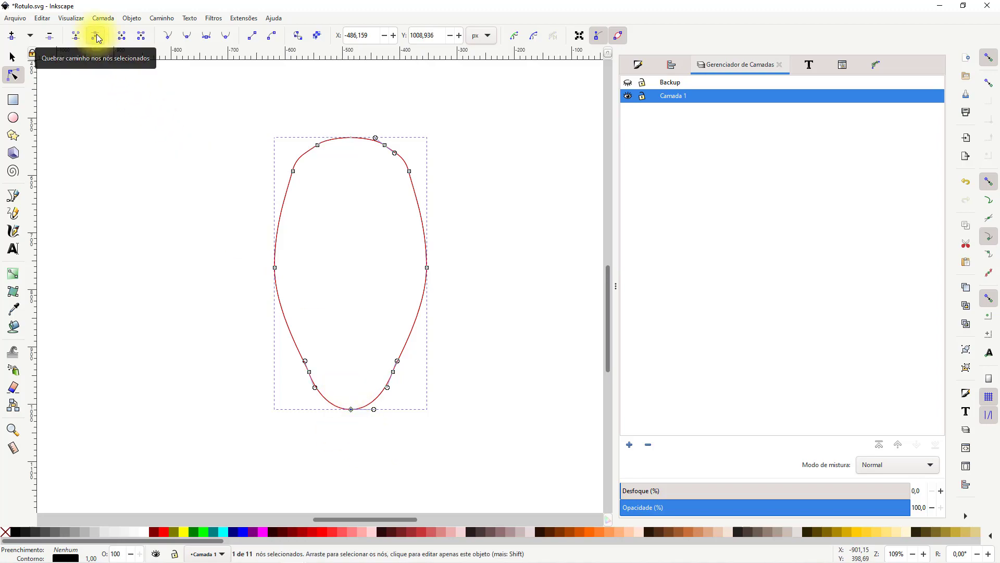
# - Delete all nodes of the detached right half, keeping only the outline's left half
pyautogui.moveTo(420, 401); pyautogui.dragTo(388, 323)
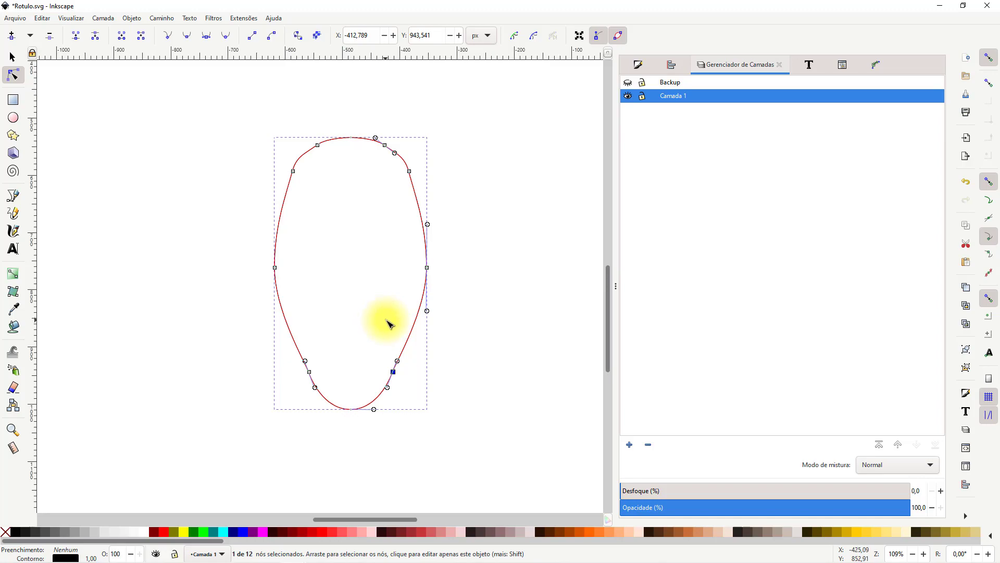
pyautogui.press('Delete')
pyautogui.moveTo(495, 348); pyautogui.dragTo(399, 202)
pyautogui.press('Delete')
pyautogui.moveTo(462, 223); pyautogui.dragTo(363, 94)
pyautogui.press('Delete')
pyautogui.click(352, 138)
pyautogui.moveTo(352, 138); pyautogui.dragTo(425, 106)
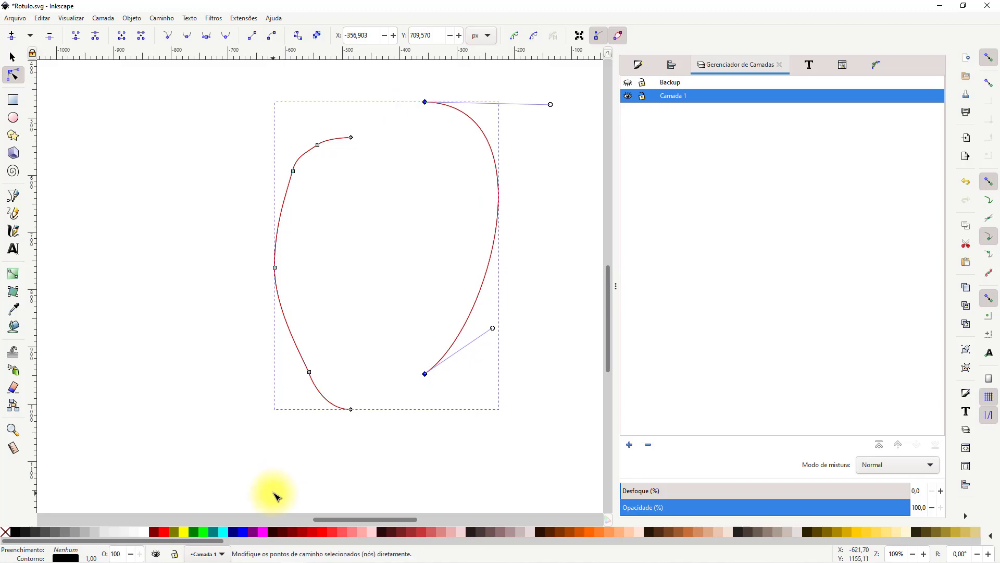
pyautogui.hotkey('ctrl', 'z')
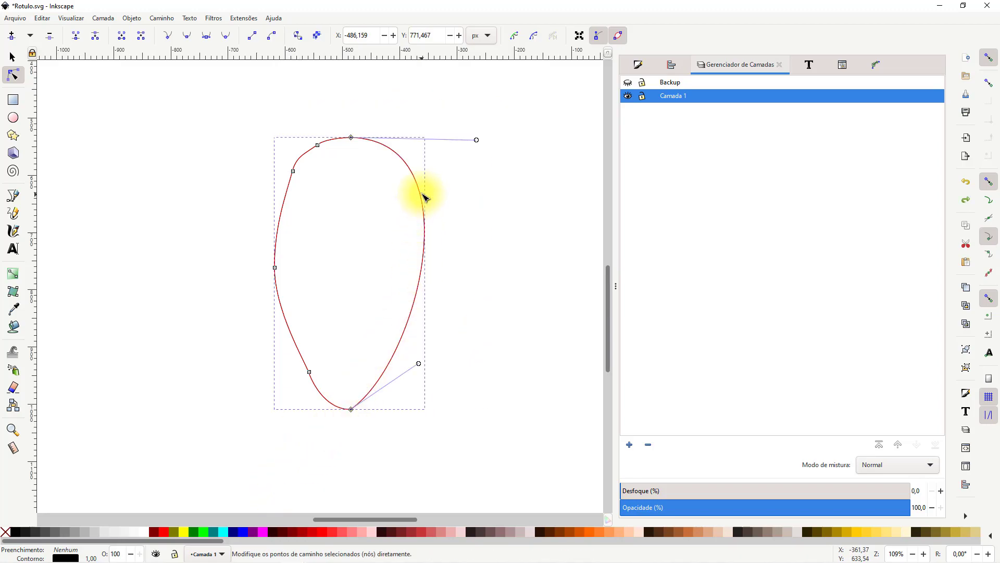
pyautogui.press('Delete')
pyautogui.press('s')
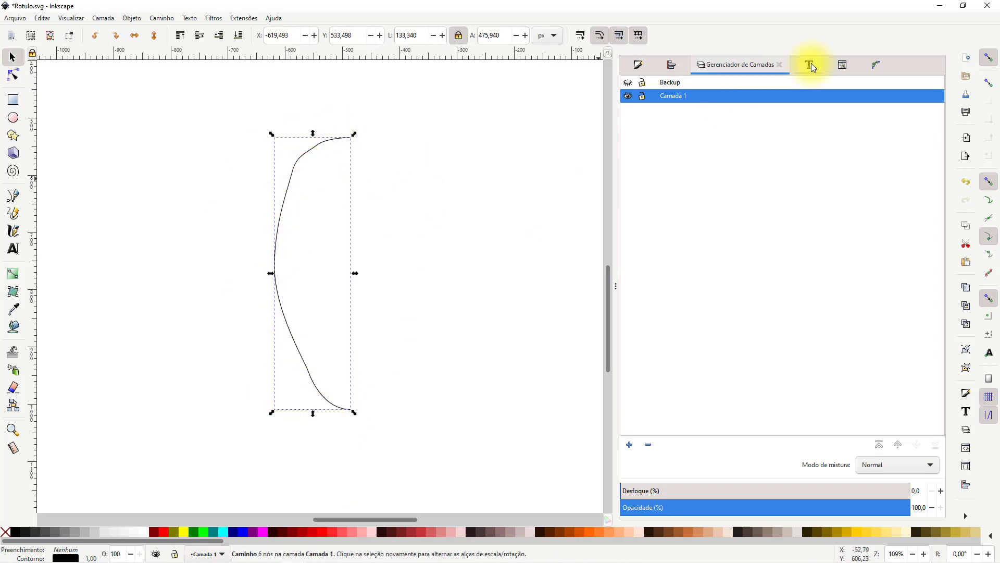
# - Try a 5 px stroke width on the left half outline, and settle on 3 px
pyautogui.click(642, 64)
pyautogui.click(795, 90)
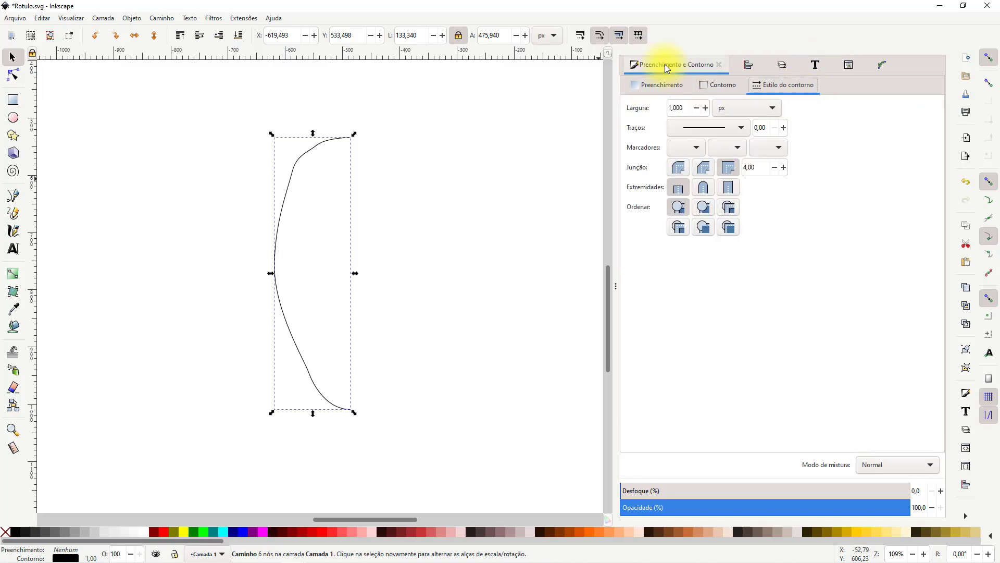
pyautogui.tripleClick(677, 108)
pyautogui.write('5')
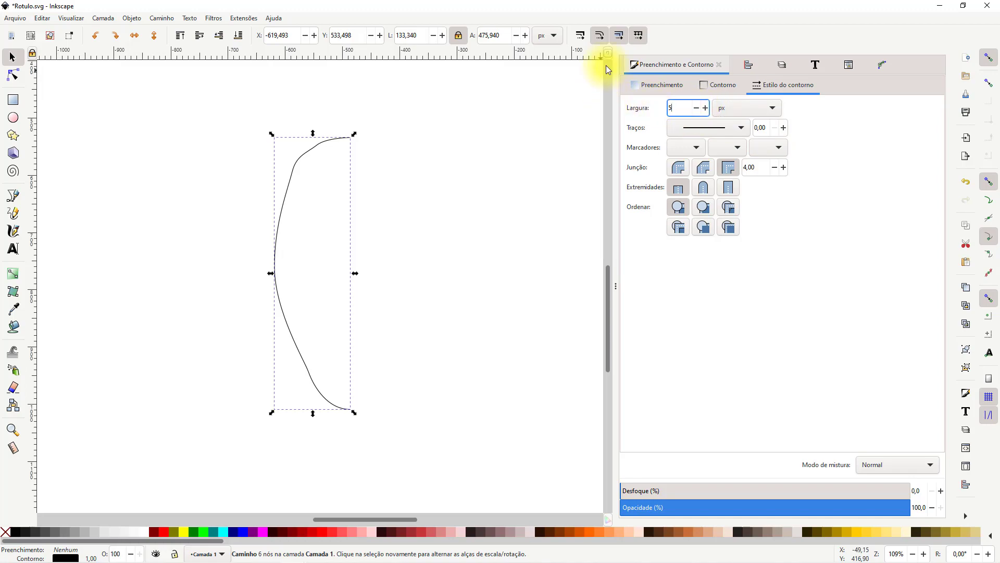
pyautogui.press('Return')
pyautogui.tripleClick(676, 108)
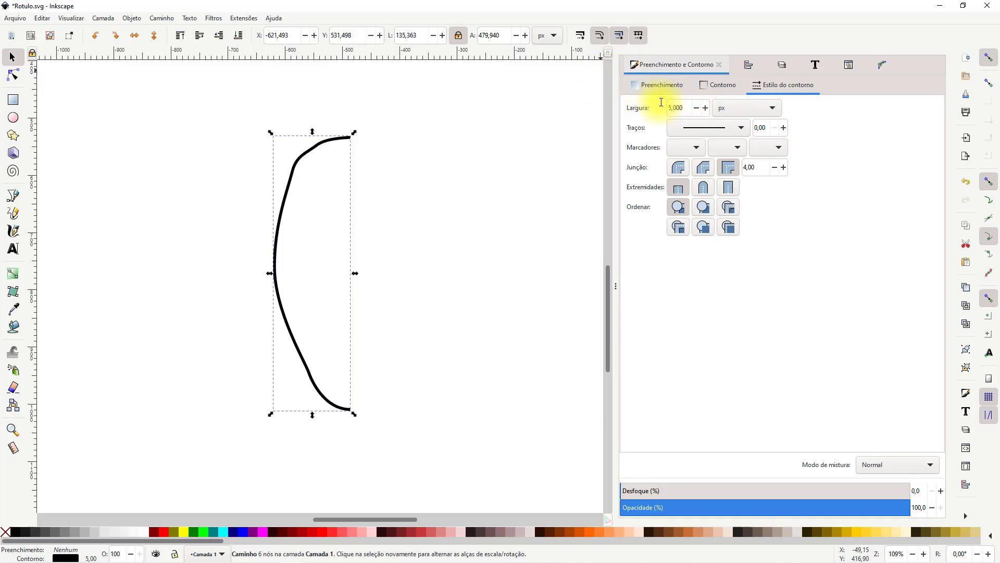
pyautogui.write('3')
pyautogui.press('Return')
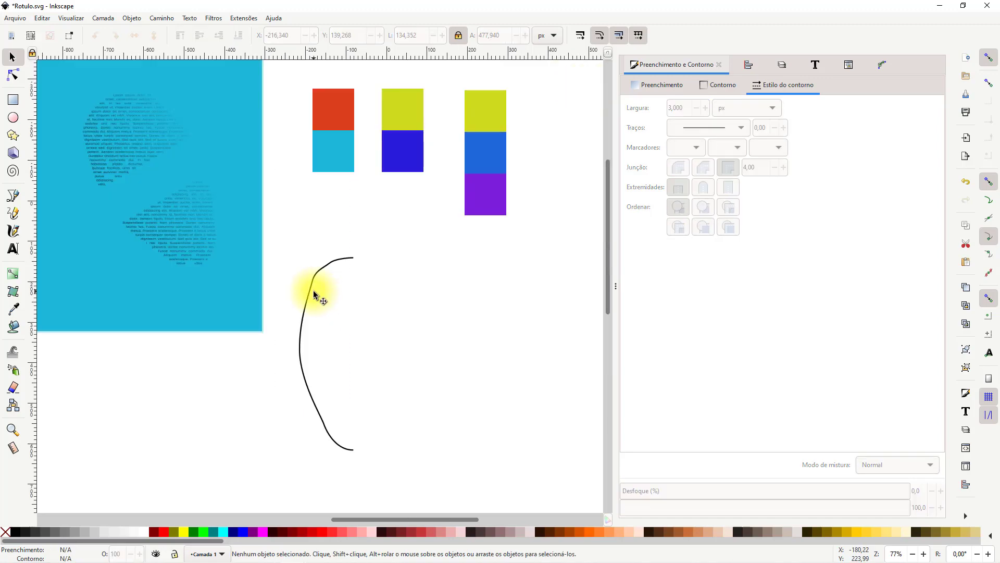
# - Move the half outline down to about X -188, Y 305 px, and stack two copies of the cyan-blue square directly beneath the original square
pyautogui.click(312, 290)
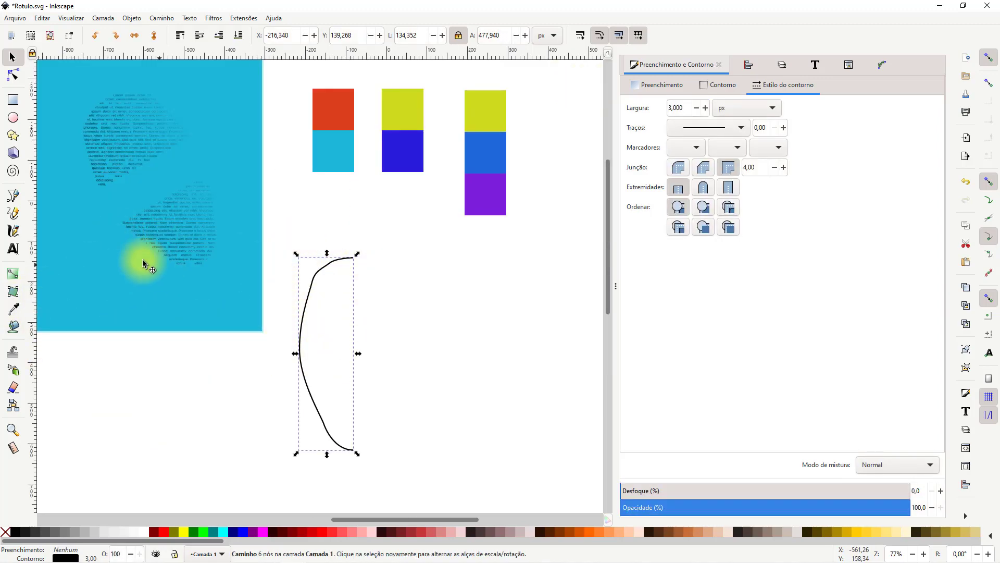
pyautogui.moveTo(352, 257); pyautogui.dragTo(363, 324)
pyautogui.click(329, 163)
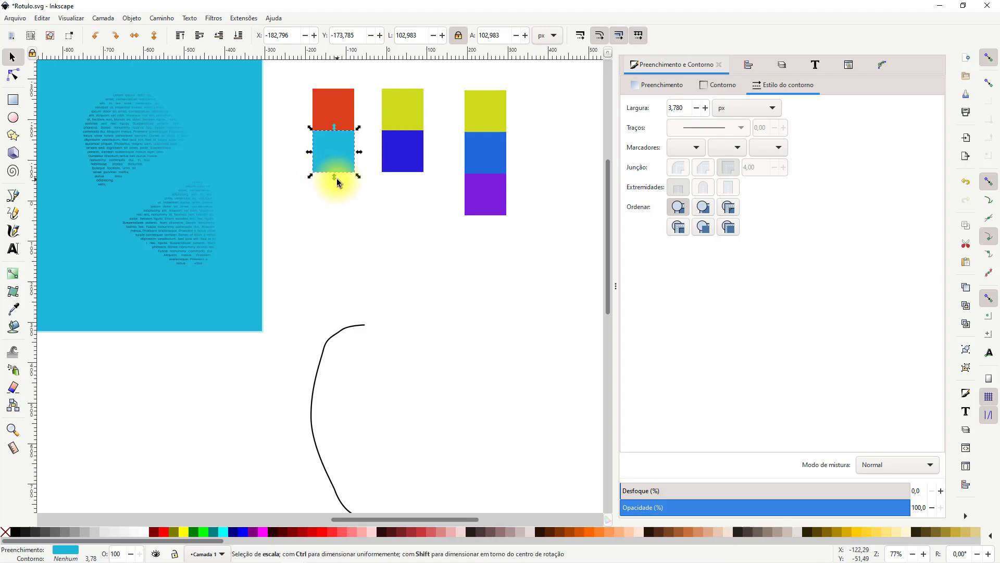
pyautogui.moveTo(334, 170); pyautogui.dragTo(350, 238)
pyautogui.click(357, 205)
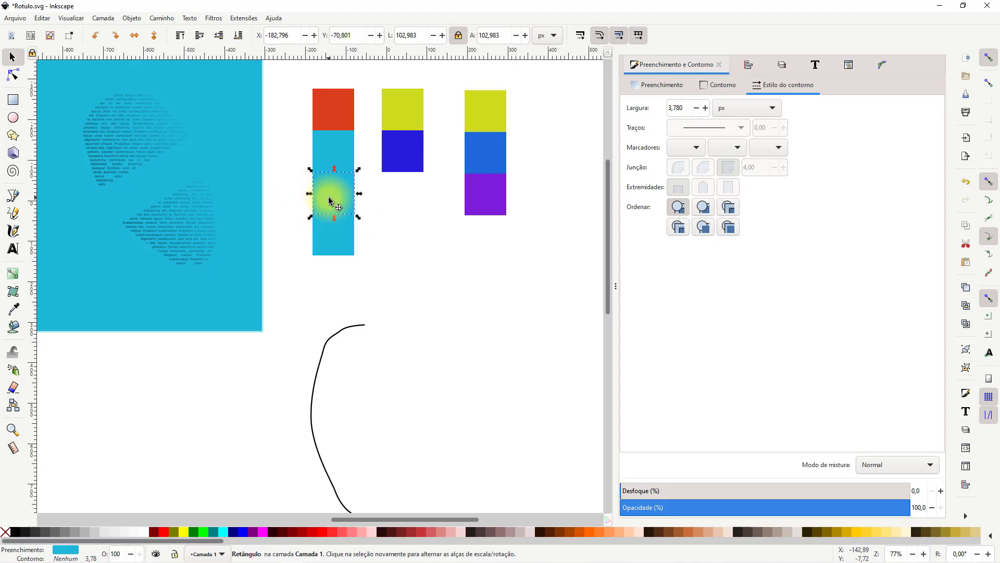
# - Recolour the middle copied square to darker blue 2898b1 and the lowest one to light blue 72d1e7
pyautogui.click(655, 87)
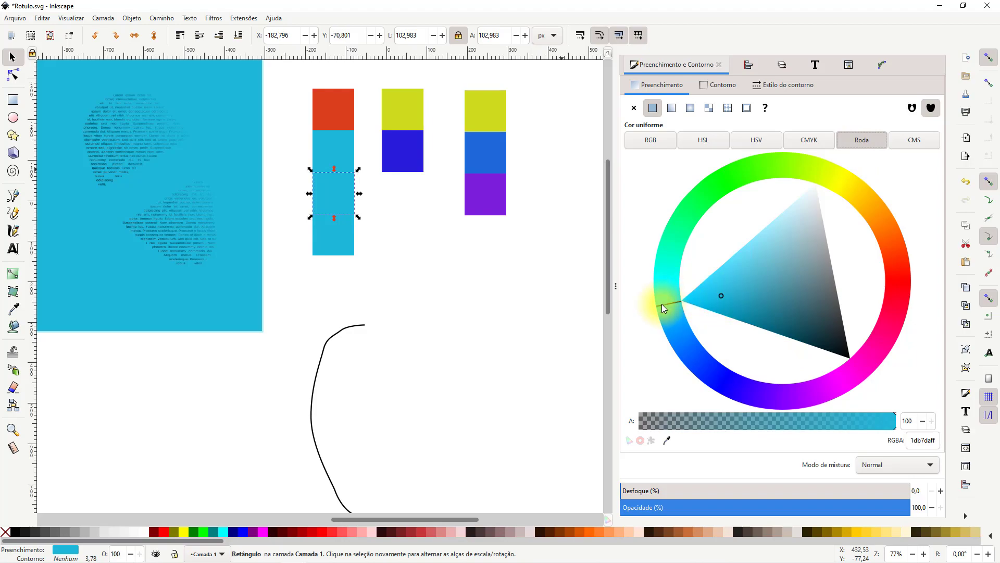
pyautogui.click(734, 295)
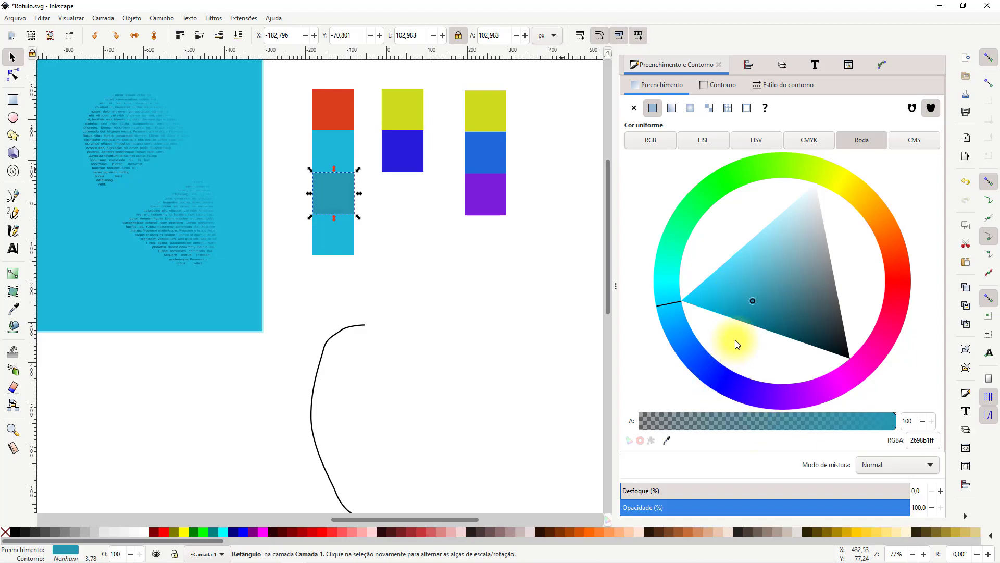
pyautogui.click(333, 228)
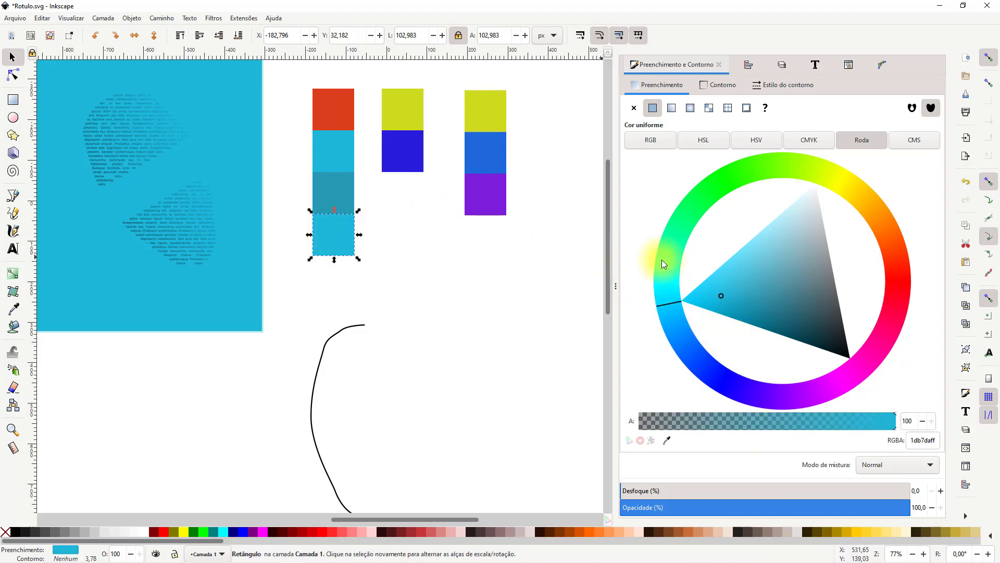
pyautogui.moveTo(723, 293)
pyautogui.mouseDown()
pyautogui.moveTo(807, 196)
pyautogui.moveTo(748, 265)
pyautogui.mouseUp()
# - Apply the darker blue square's colour to the half outline's stroke, undoing any colour sampled into its fill
pyautogui.press('Tab')
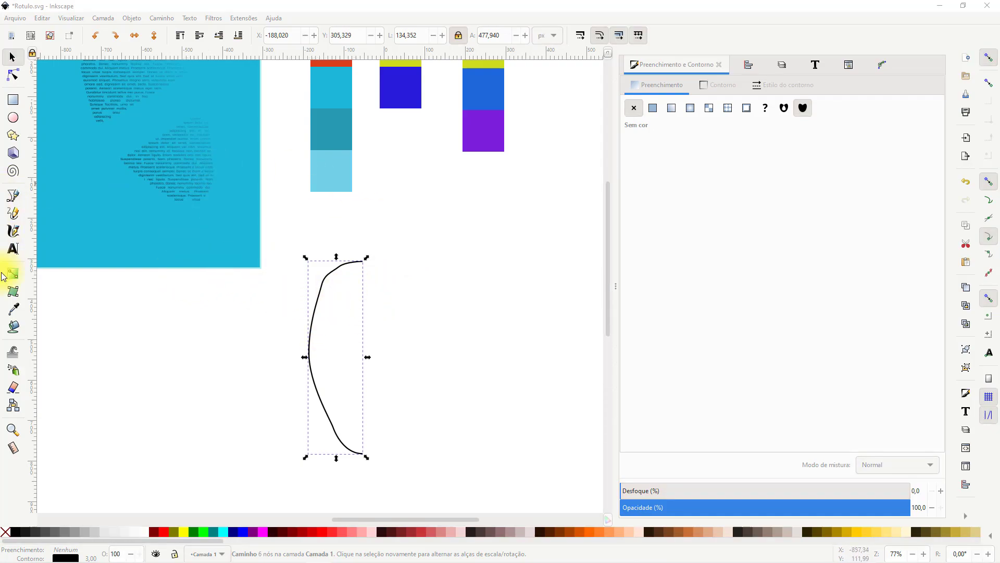
pyautogui.click(15, 311)
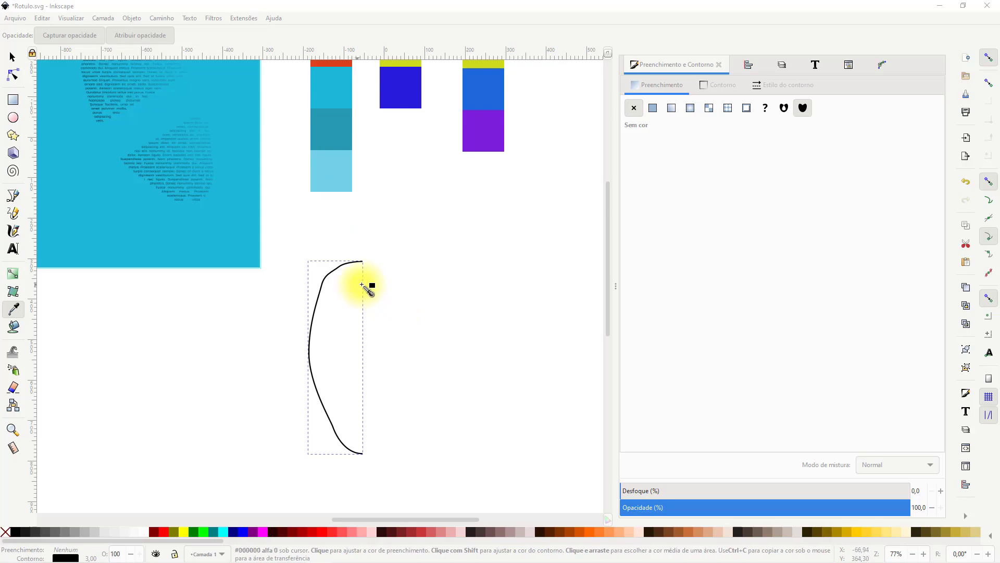
pyautogui.click(331, 143)
pyautogui.hotkey('ctrl', 'z')
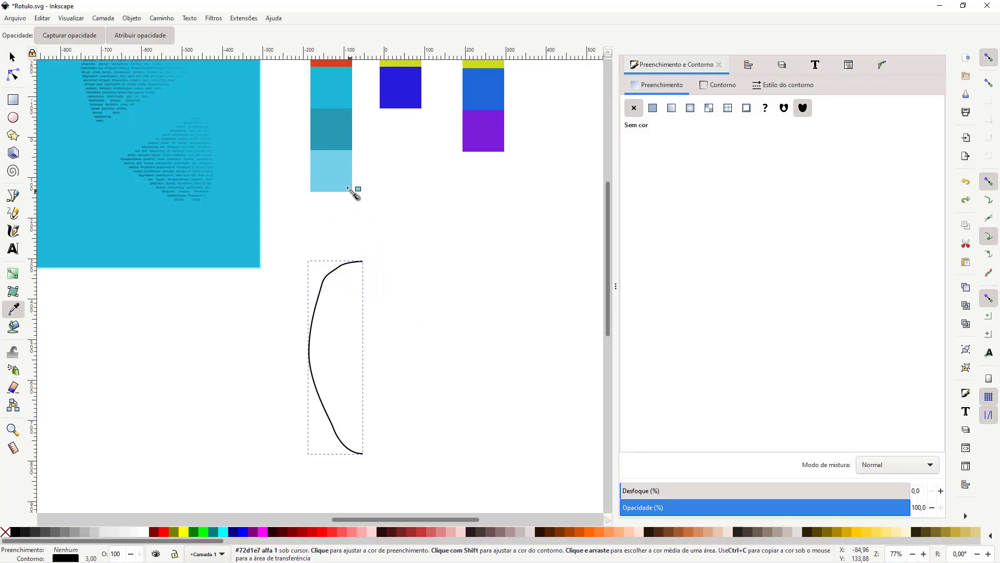
pyautogui.keyDown('shift'); pyautogui.click(322, 144); pyautogui.keyUp('shift')
pyautogui.press('s')
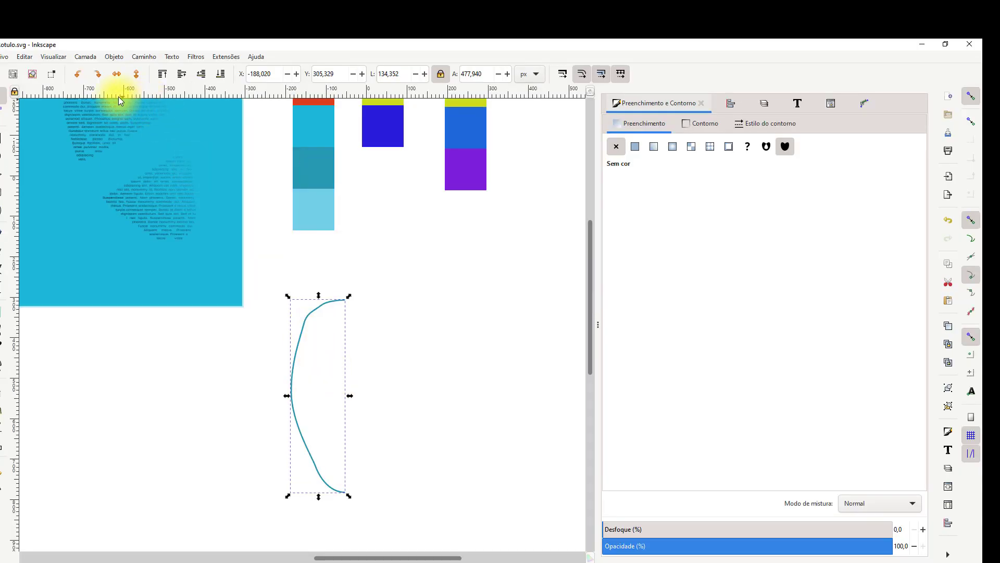
# - Duplicate the half outline, flip the copy horizontally, and snap it to the original's end nodes to complete the oval
pyautogui.hotkey('ctrl', 'd')
pyautogui.click(116, 76)
pyautogui.moveTo(304, 301); pyautogui.dragTo(364, 304)
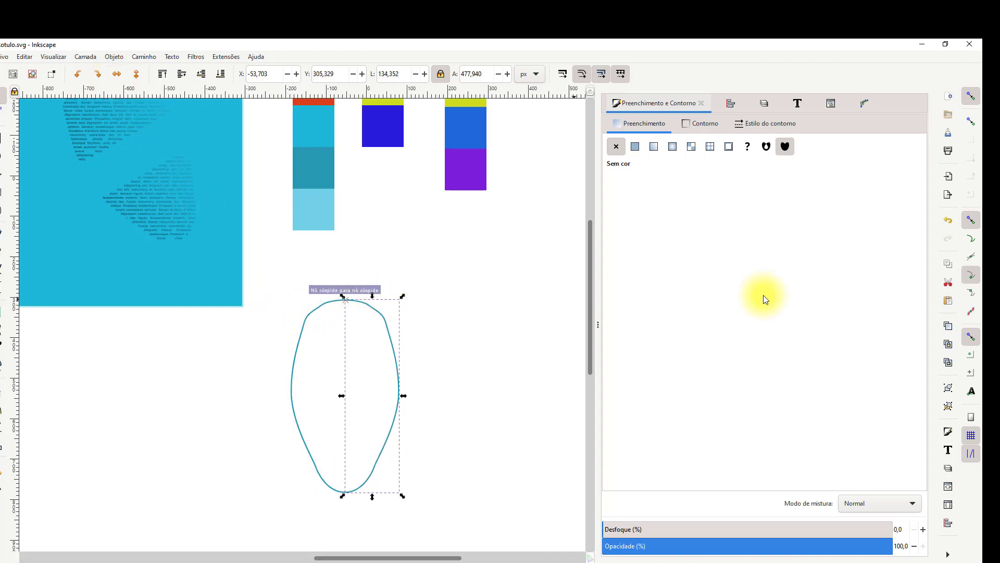
pyautogui.click(972, 229)
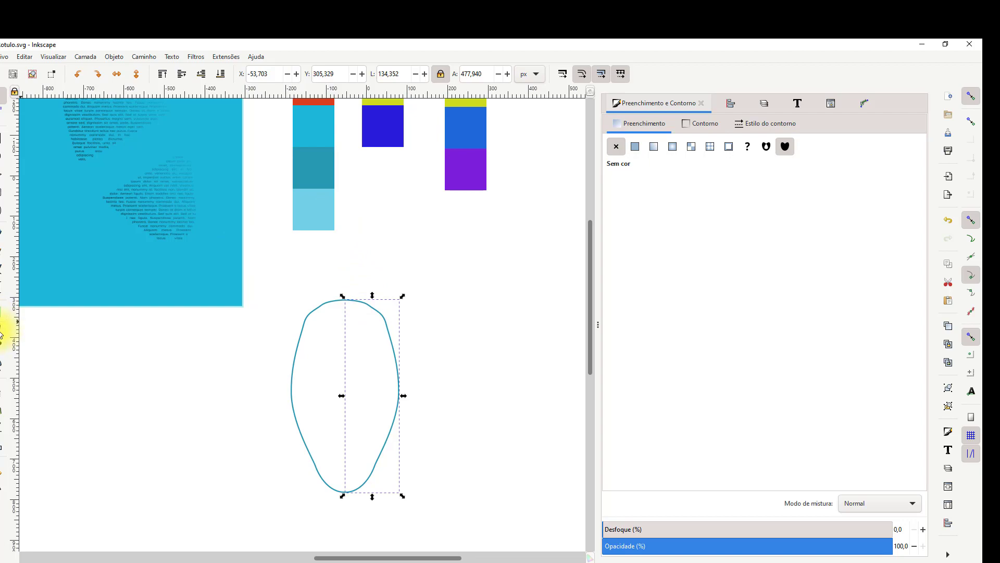
# - Sample the lowest light blue square's colour for the right half outline's stroke, and deselect it
pyautogui.click(2, 352)
pyautogui.keyDown('shift'); pyautogui.click(329, 222); pyautogui.keyUp('shift')
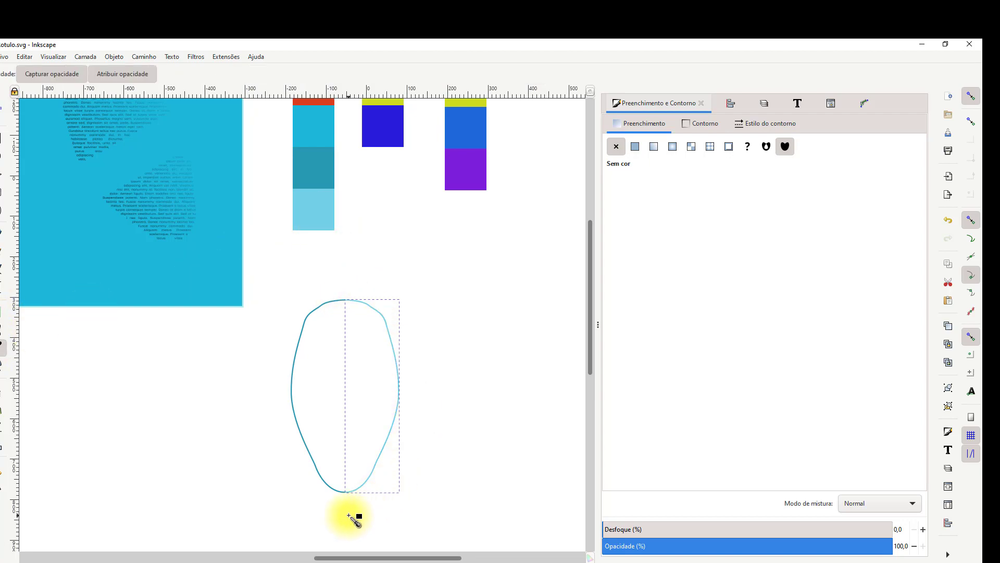
pyautogui.press('s')
pyautogui.press('Escape')
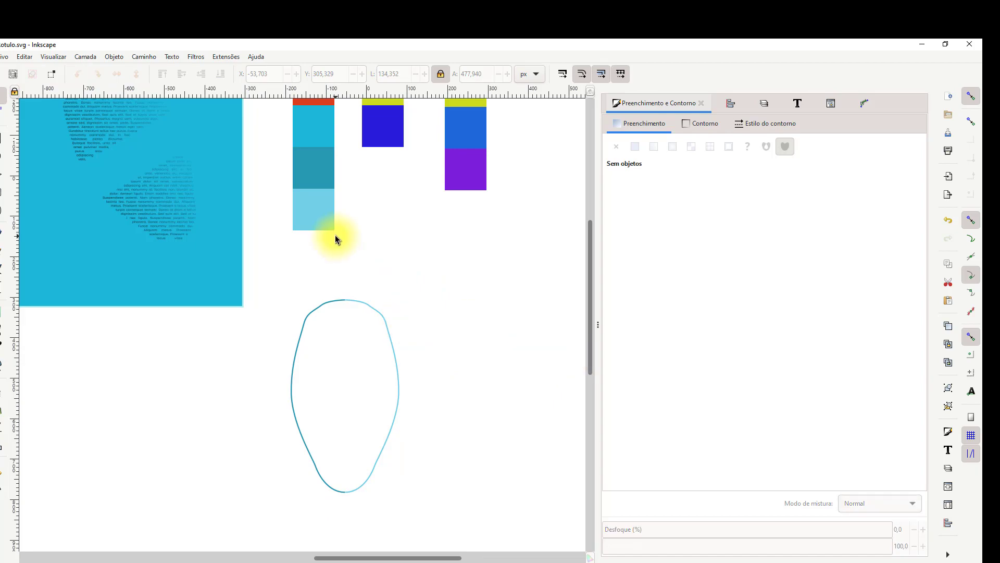
# - Select both halves of the oval outline and open the Interpolate extension for them
pyautogui.hscroll(1, 379, 373)
pyautogui.scroll(-2, 424, 319)
pyautogui.moveTo(271, 241); pyautogui.dragTo(445, 471)
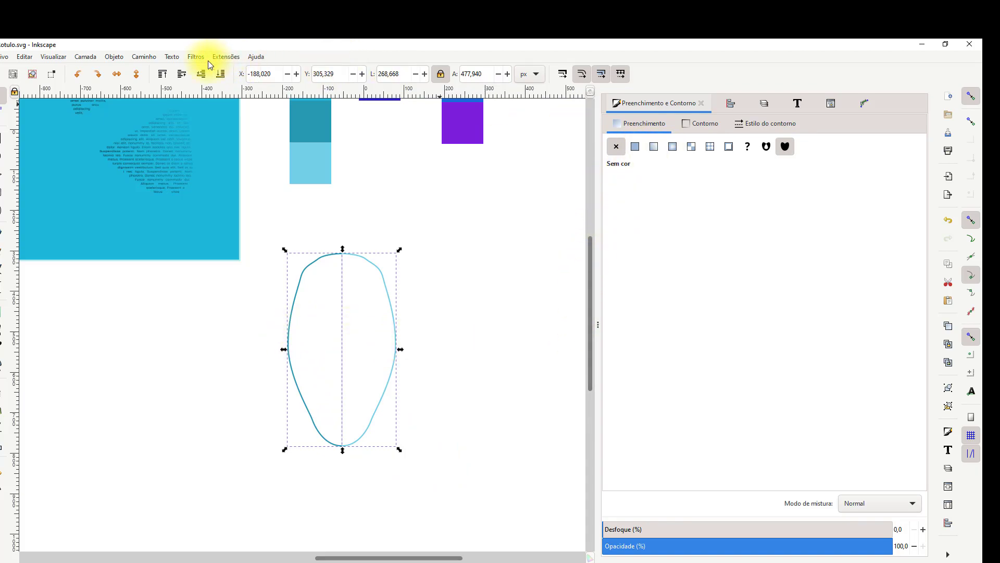
pyautogui.click(146, 56)
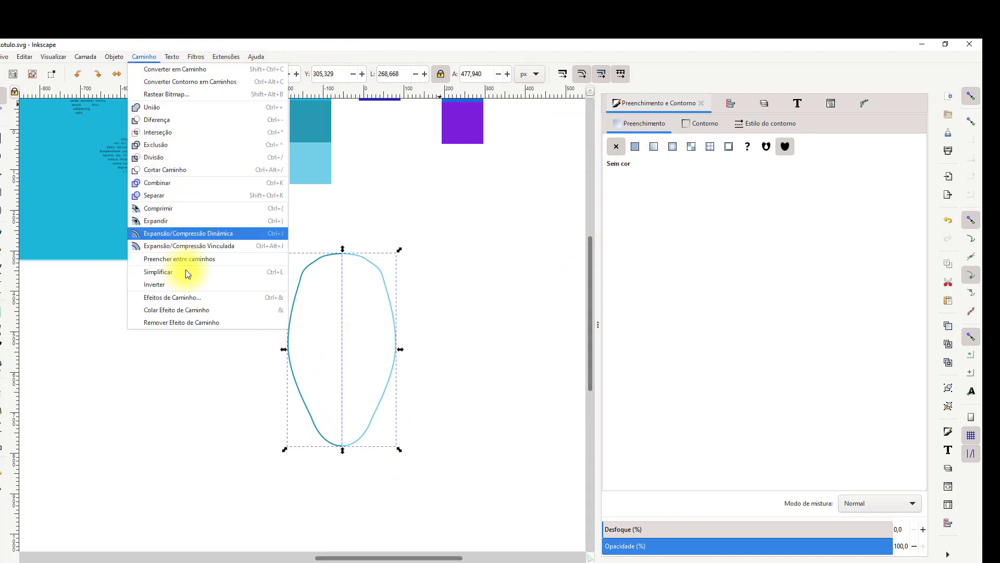
pyautogui.click(206, 295)
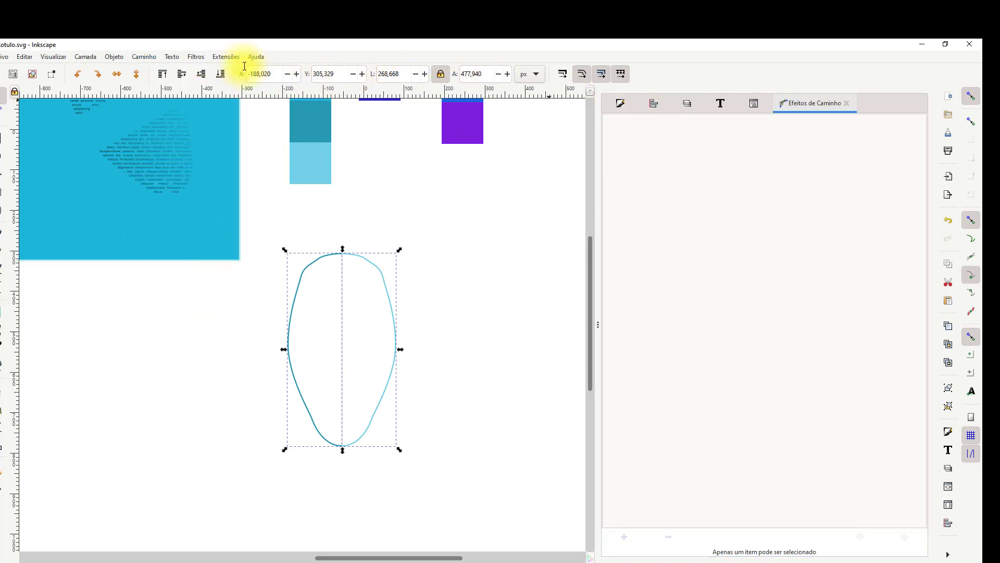
pyautogui.click(225, 58)
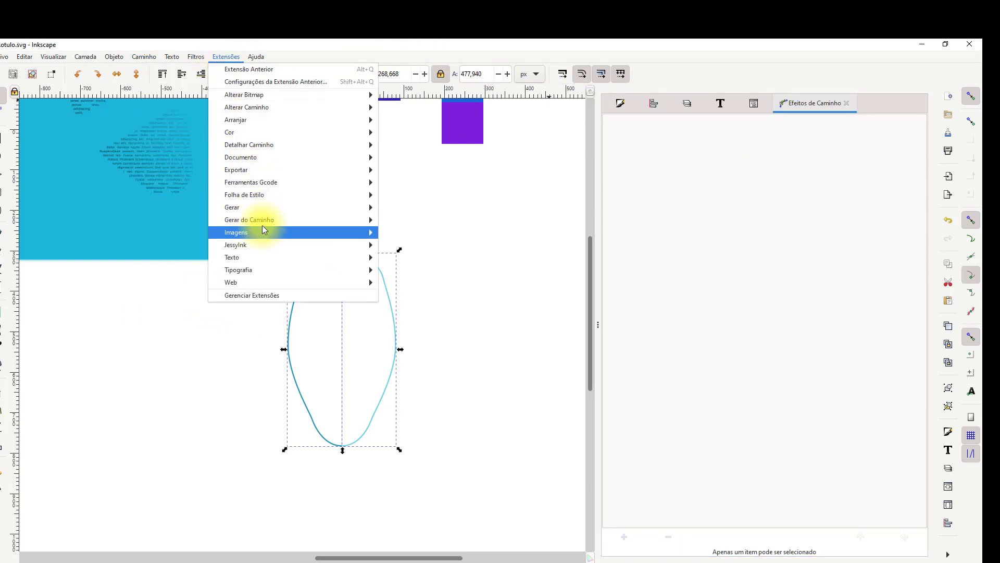
pyautogui.moveTo(266, 220)
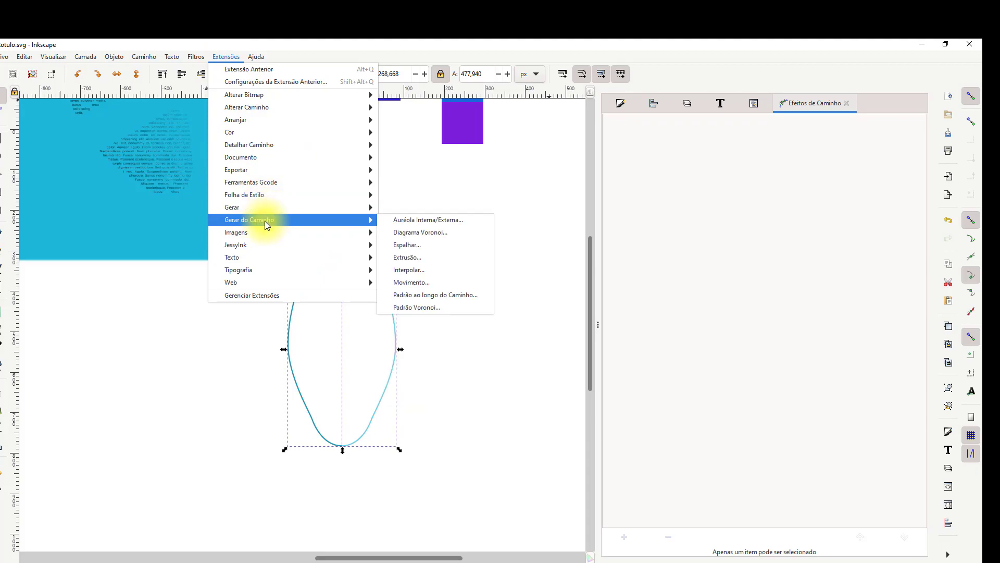
pyautogui.click(417, 271)
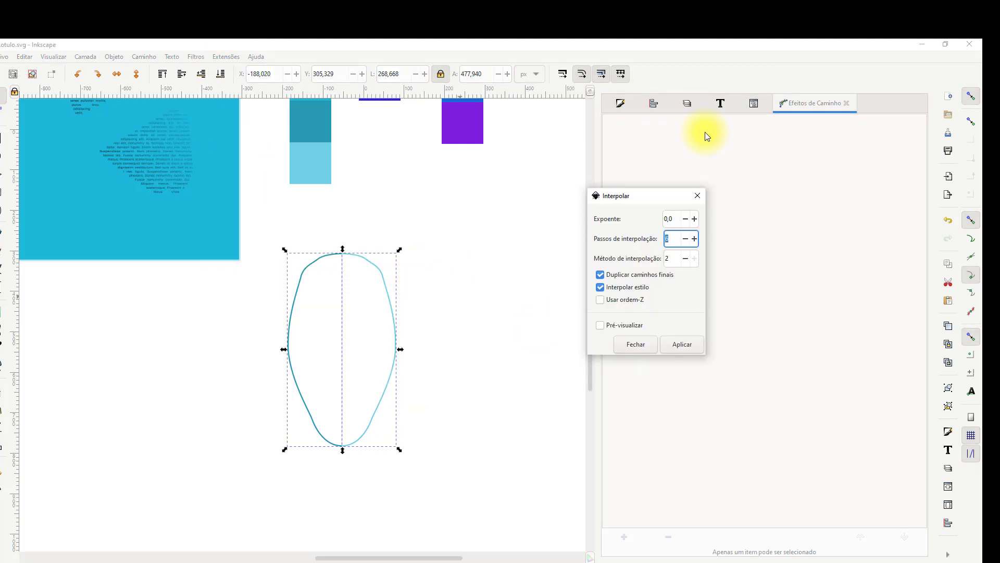
# - Try previewing the interpolation between the two halves with 100 steps, and with 50 steps
pyautogui.write('100')
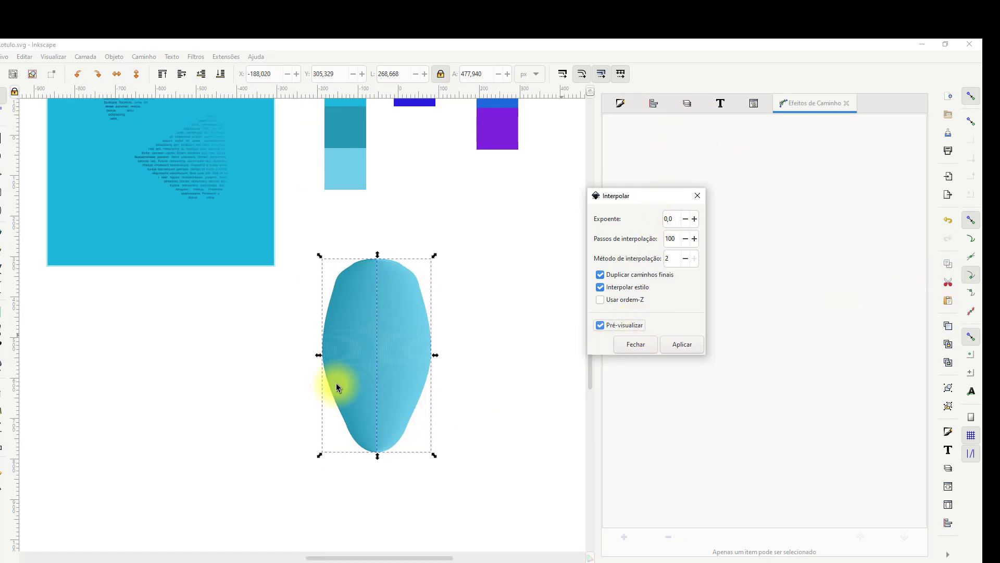
pyautogui.click(601, 326)
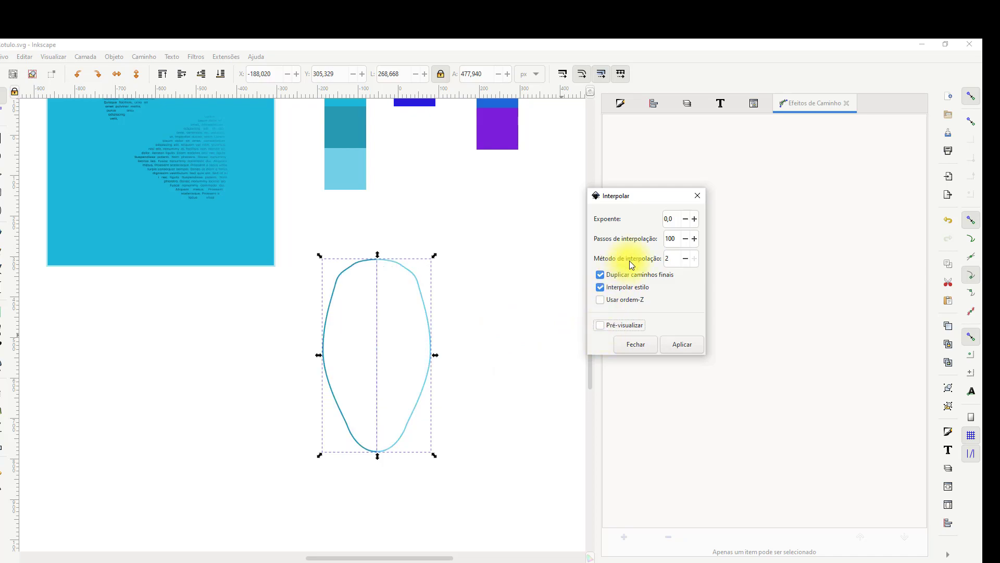
pyautogui.doubleClick(672, 239)
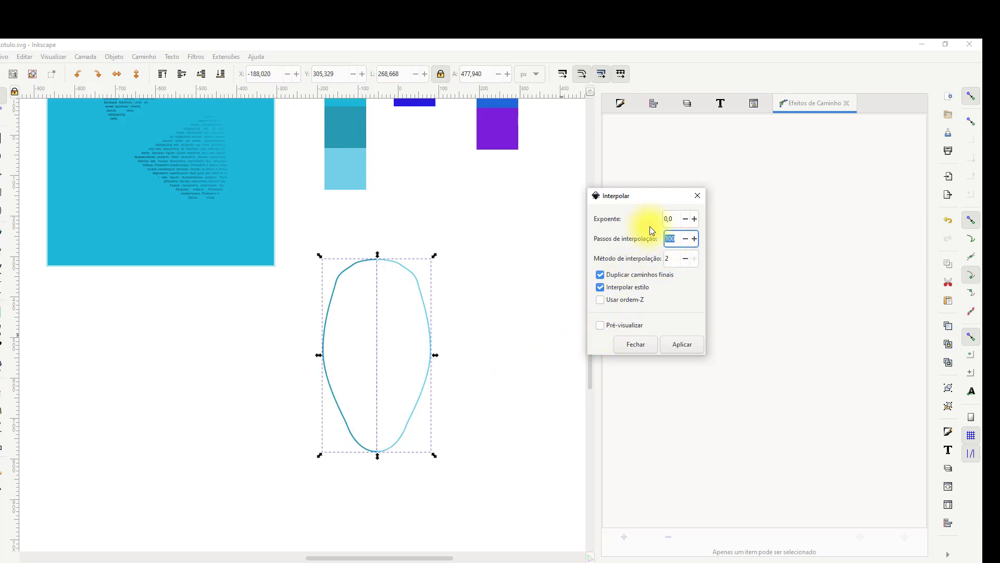
pyautogui.click(600, 326)
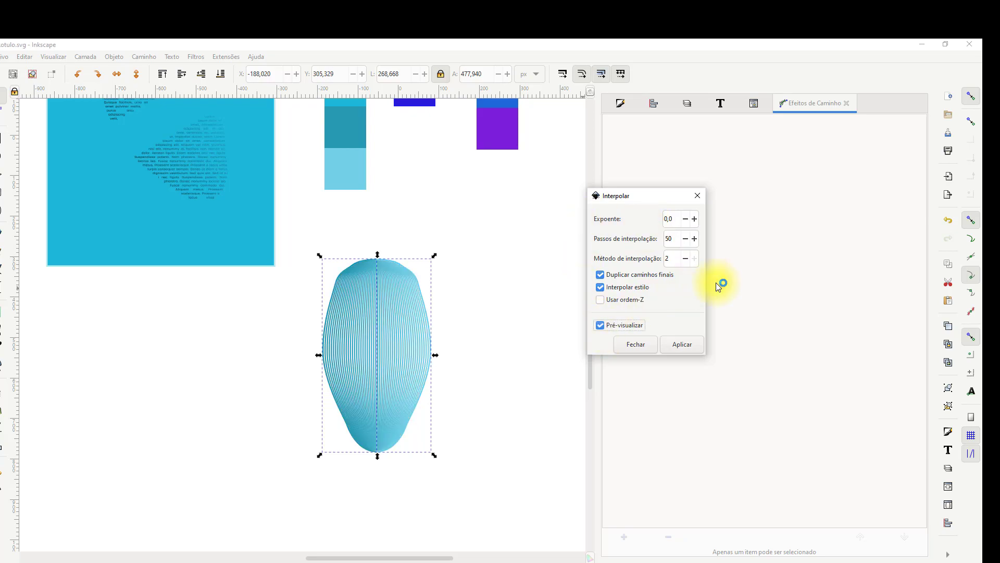
# - Set the interpolation to 30 steps and apply it to the two outline halves
pyautogui.doubleClick(671, 238)
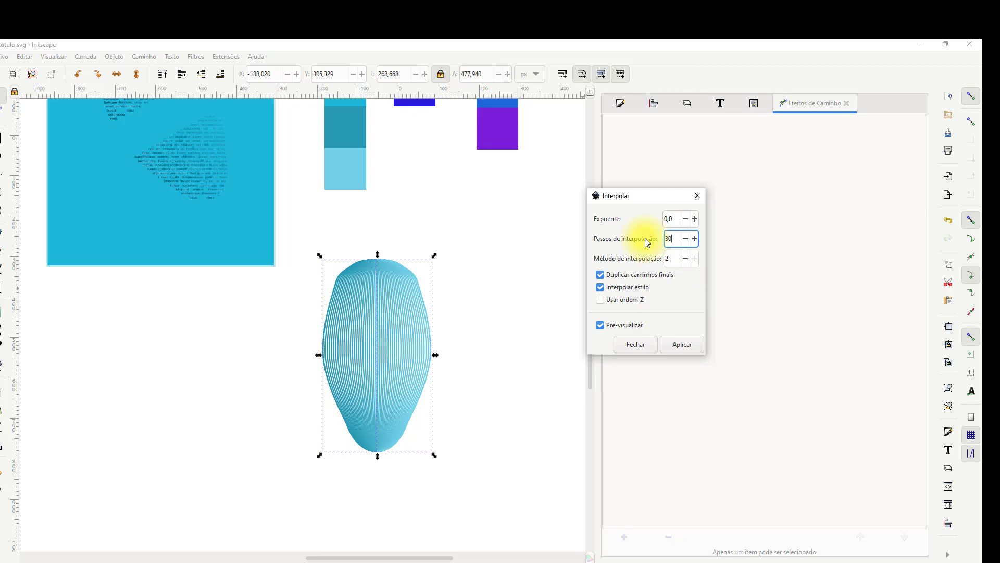
pyautogui.press('Tab')
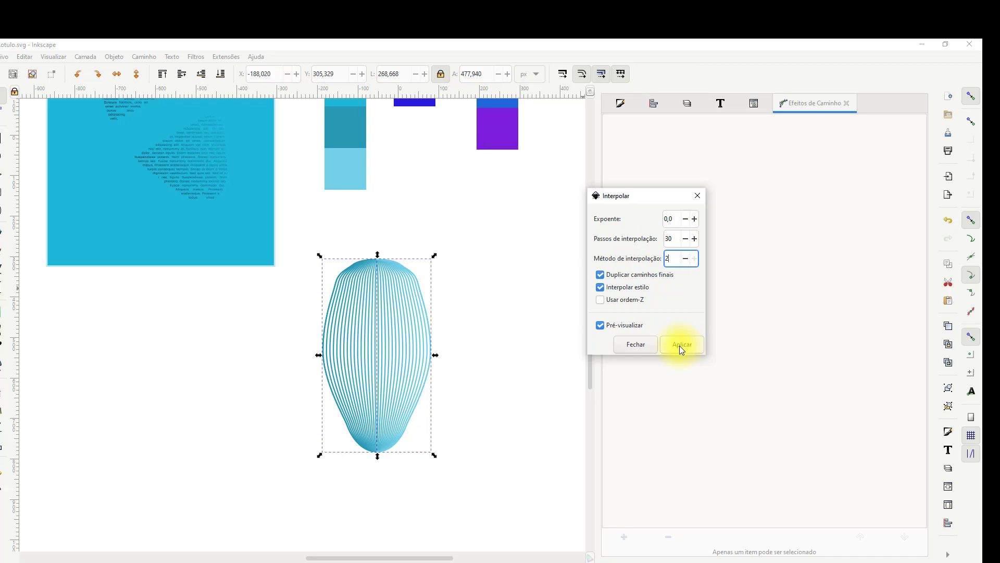
pyautogui.click(681, 347)
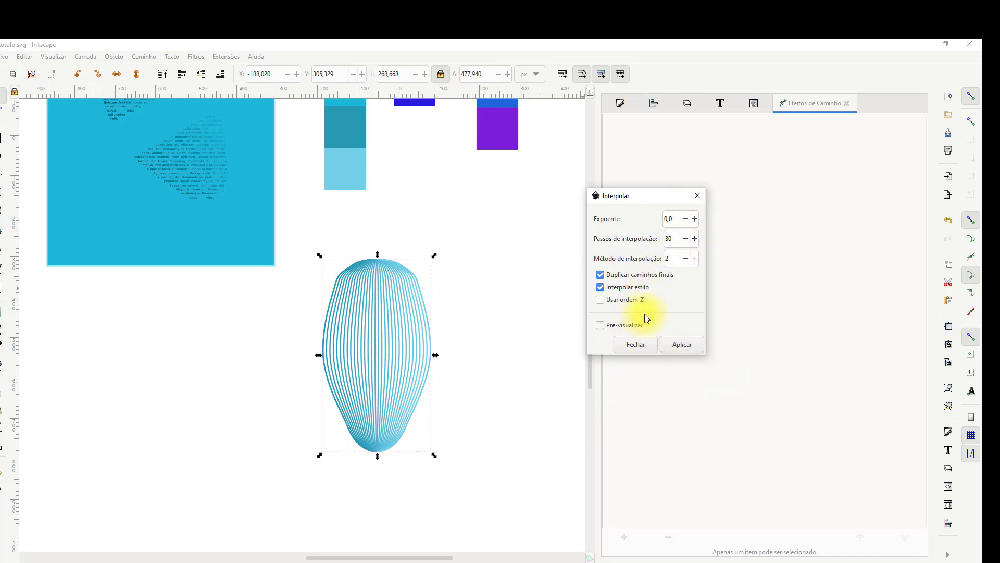
pyautogui.press('Escape')
# - Pull the interpolated line group away from the two half outlines, to an empty area just below the blue label
pyautogui.moveTo(413, 312); pyautogui.dragTo(106, 373)
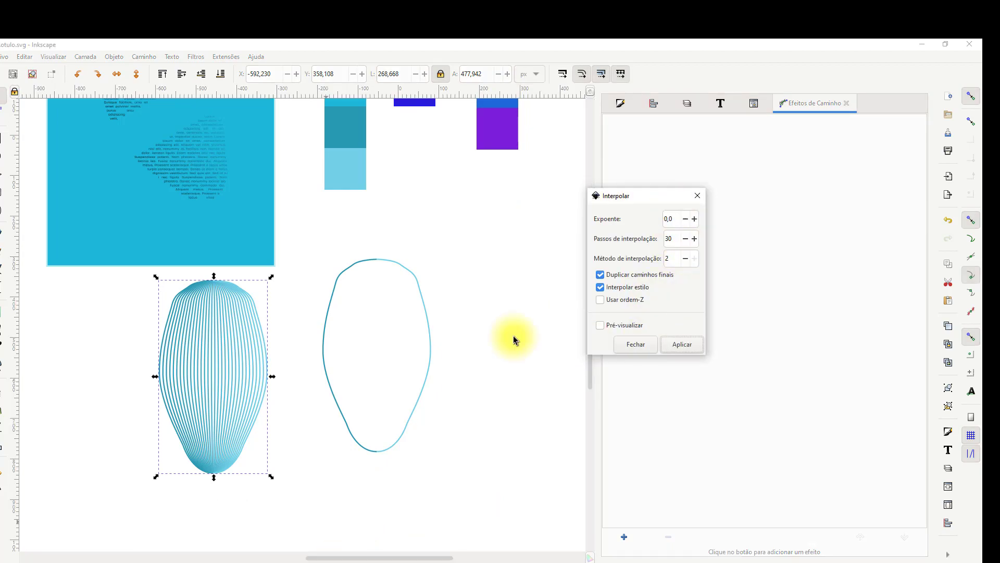
pyautogui.press('Escape')
pyautogui.moveTo(215, 346); pyautogui.dragTo(320, 366)
pyautogui.click(526, 302)
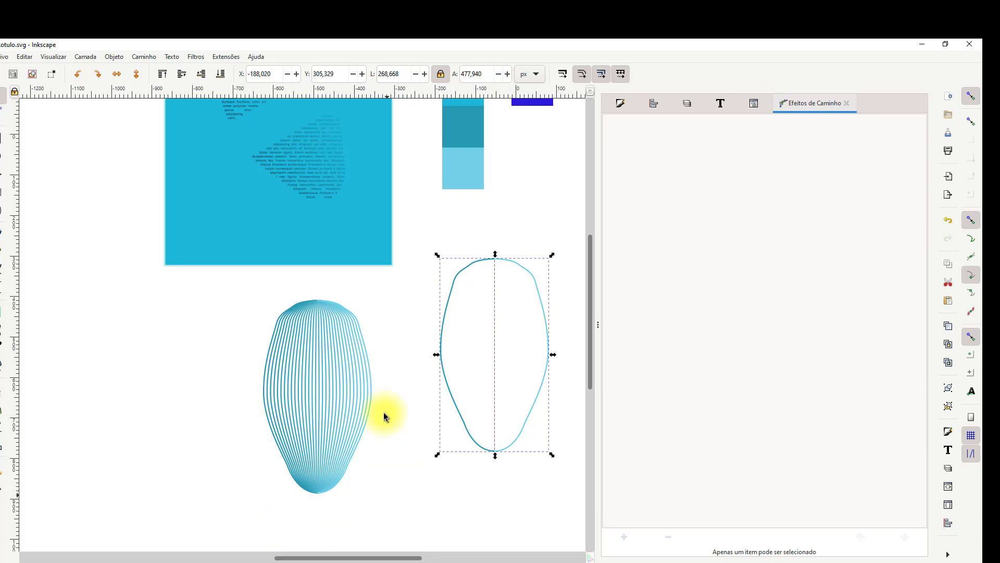
# - Move the interpolated line group onto the blue label over the text shapes, and rotate it counter-clockwise so its top leans left
pyautogui.click(308, 415)
pyautogui.moveTo(307, 415); pyautogui.dragTo(341, 165)
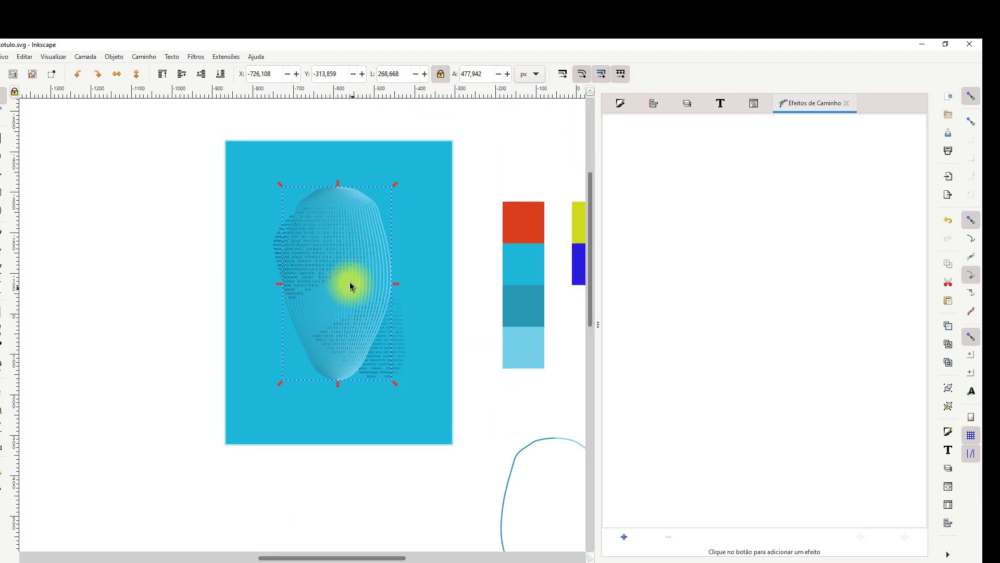
pyautogui.click(336, 265)
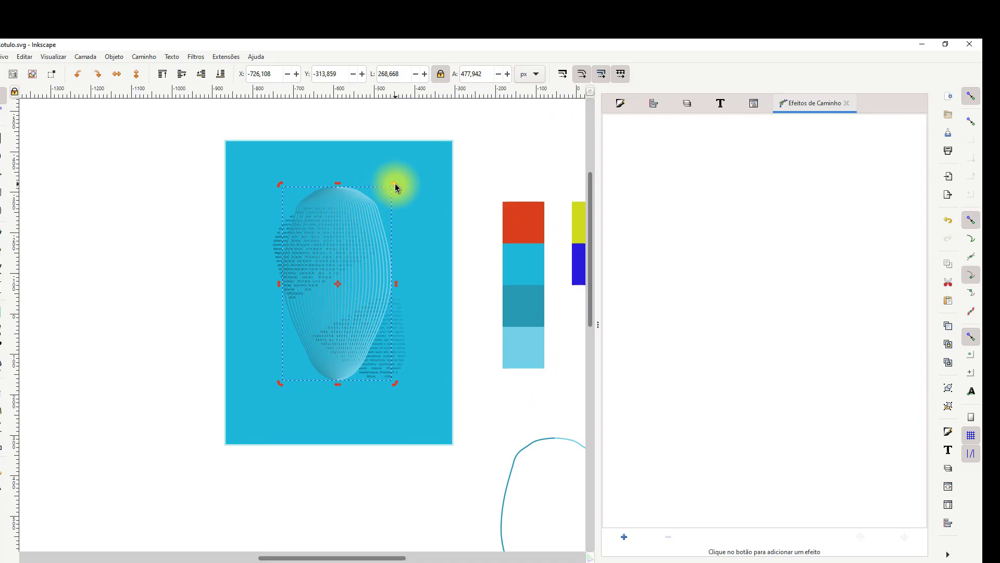
pyautogui.moveTo(394, 185); pyautogui.dragTo(347, 182)
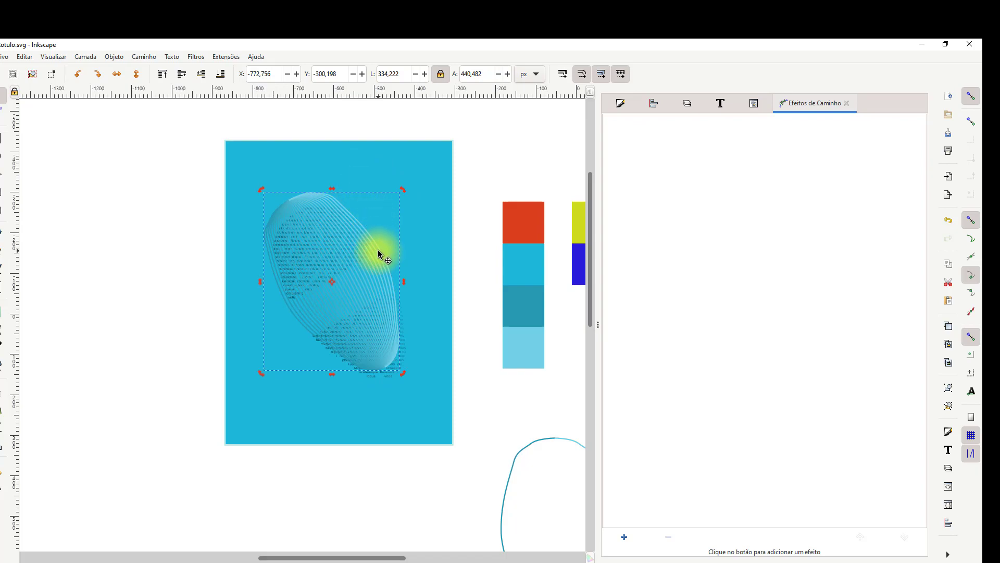
# - Centre the interpolated line group horizontally and vertically on the blue label, with alignment relative to the last selected object (Último selecionado)
pyautogui.click(312, 206)
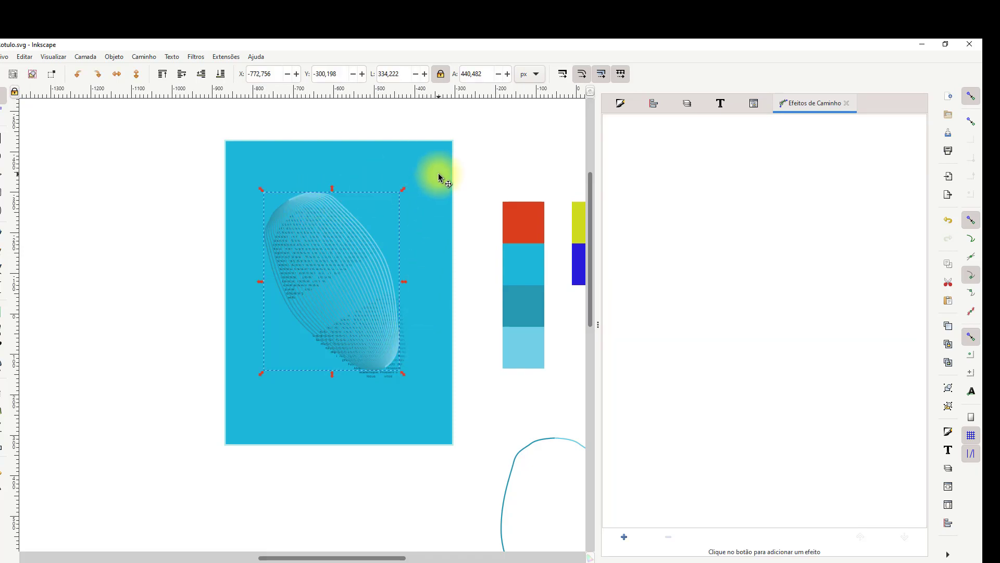
pyautogui.click(433, 157)
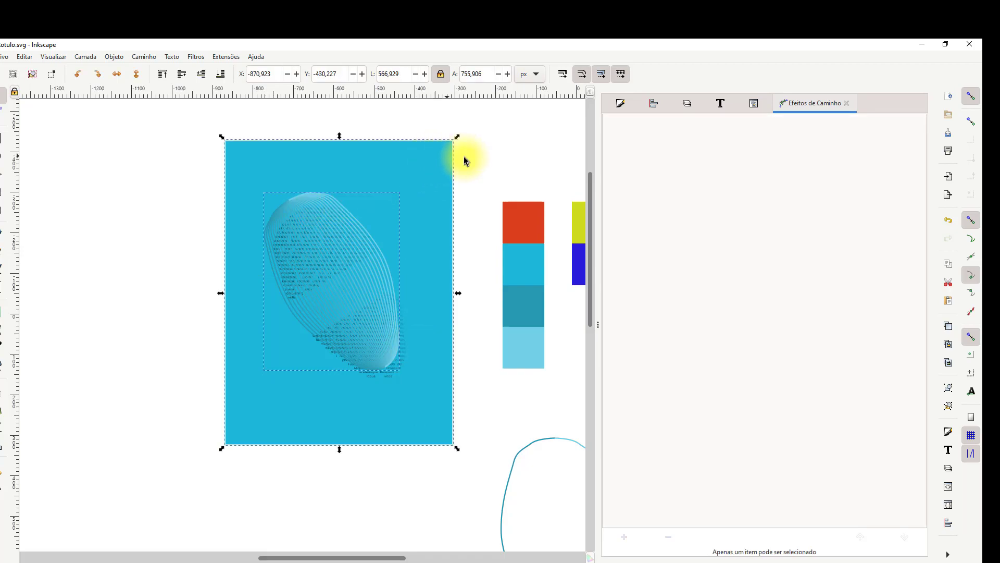
pyautogui.click(649, 105)
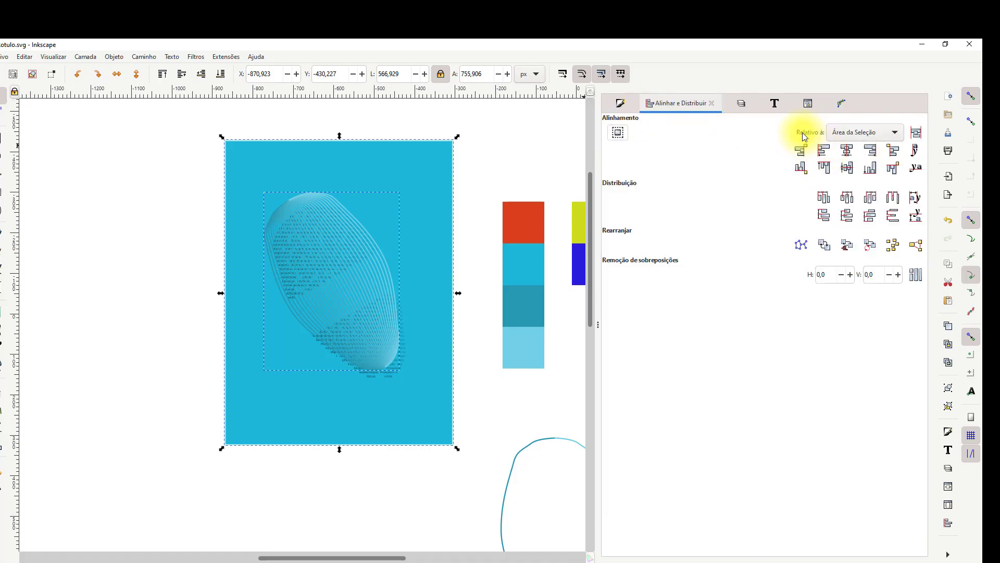
pyautogui.click(857, 135)
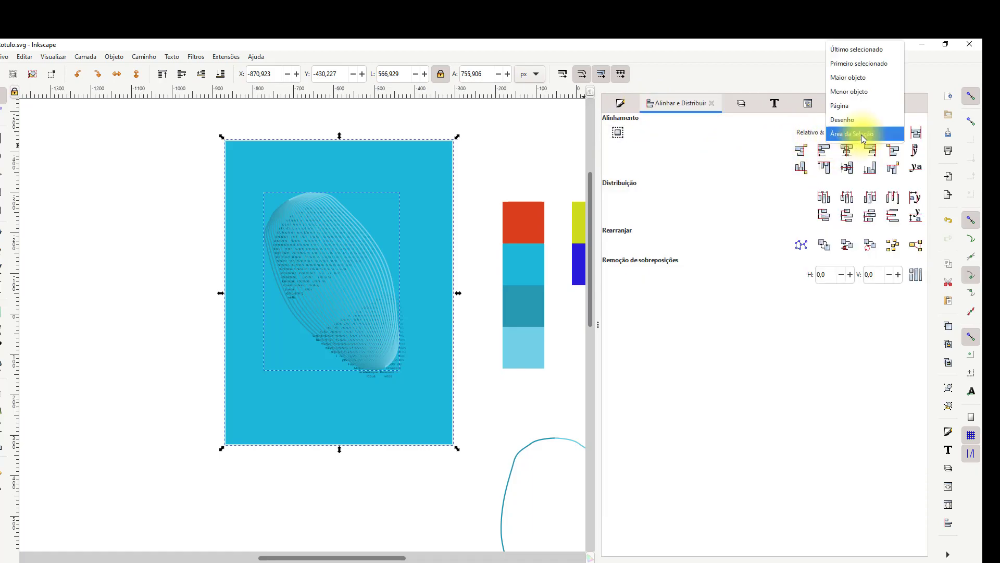
pyautogui.click(868, 50)
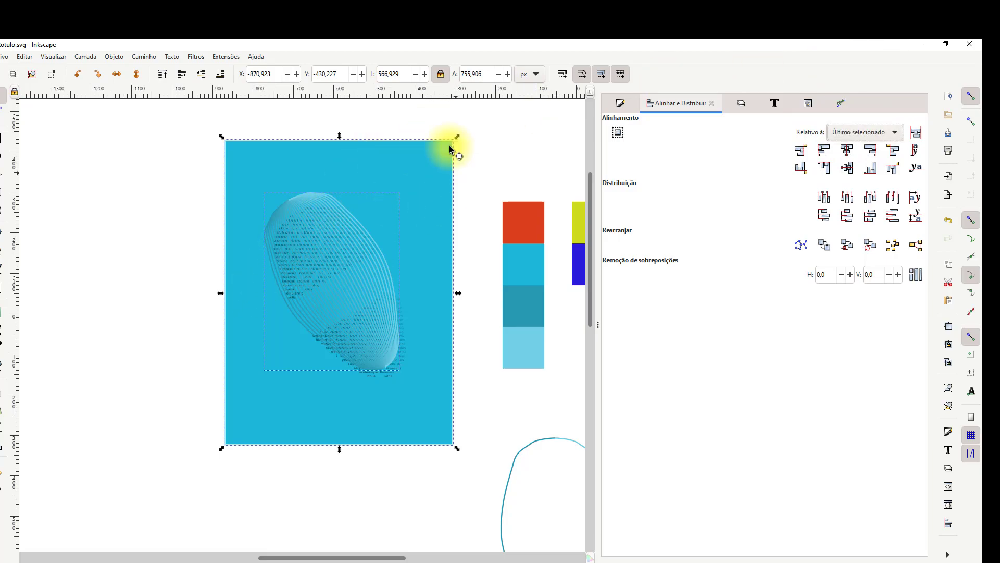
pyautogui.click(851, 152)
pyautogui.click(847, 167)
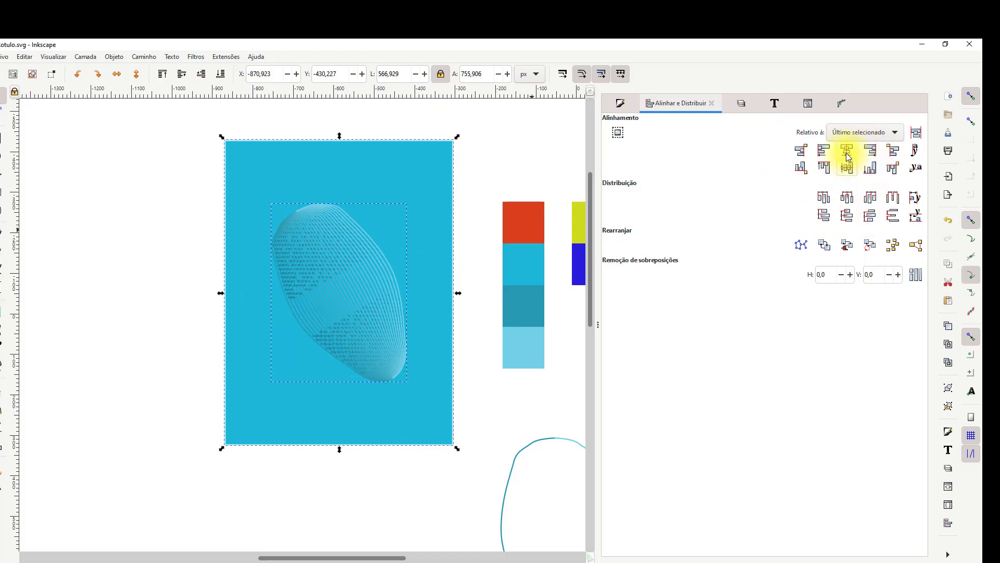
# - Lower only the line group in the stacking order so it sits behind the text shapes on the label
pyautogui.keyDown('shift'); pyautogui.click(426, 290); pyautogui.keyUp('shift')
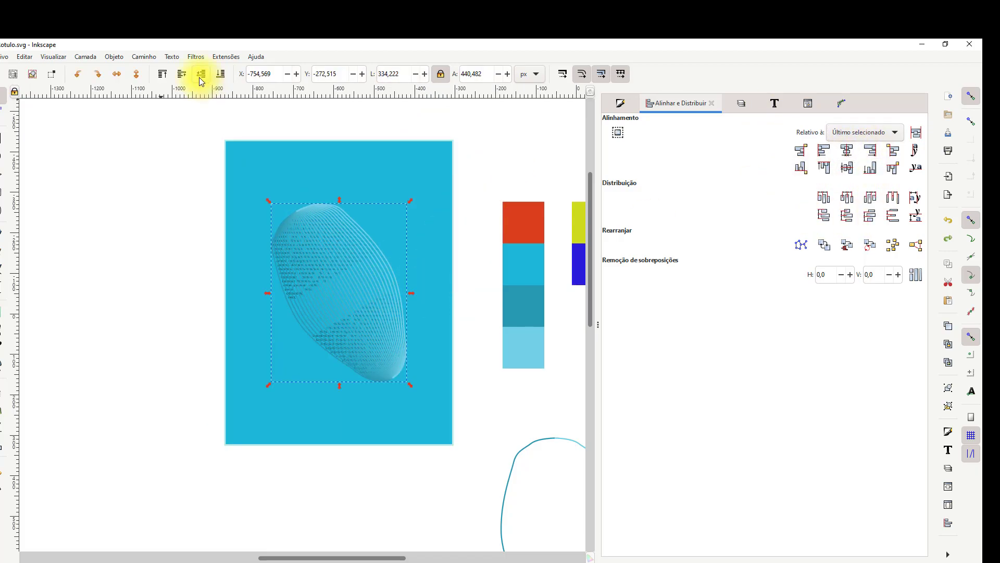
pyautogui.click(201, 74)
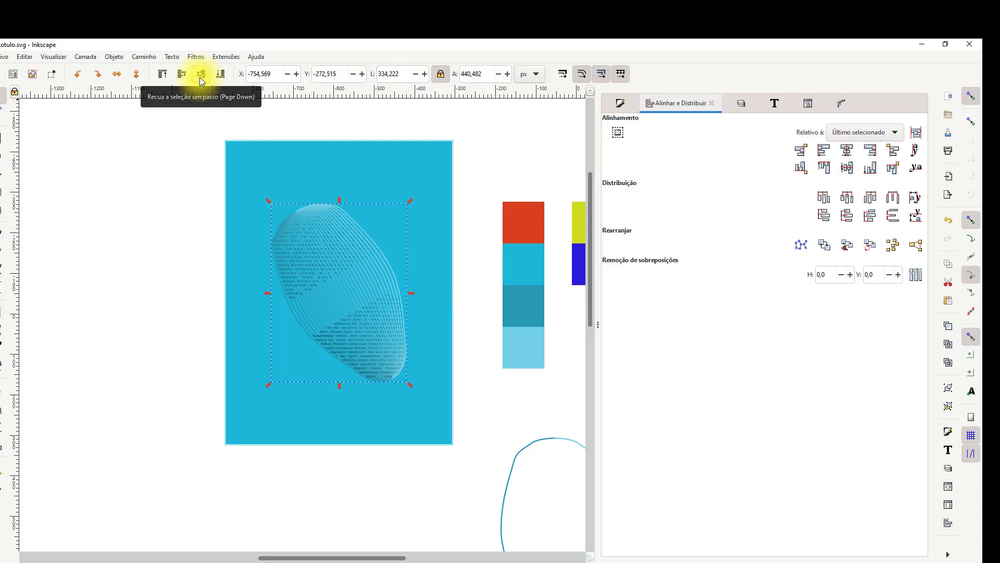
pyautogui.keyDown('ctrl'); pyautogui.scroll(2, 328, 270); pyautogui.keyUp('ctrl')
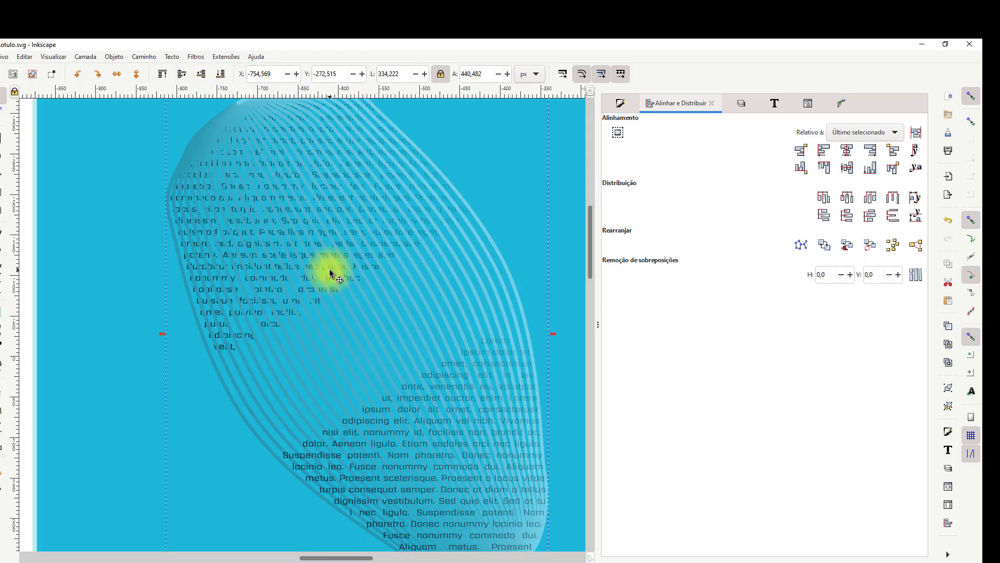
pyautogui.keyDown('ctrl'); pyautogui.scroll(-1, 329, 272); pyautogui.keyUp('ctrl')
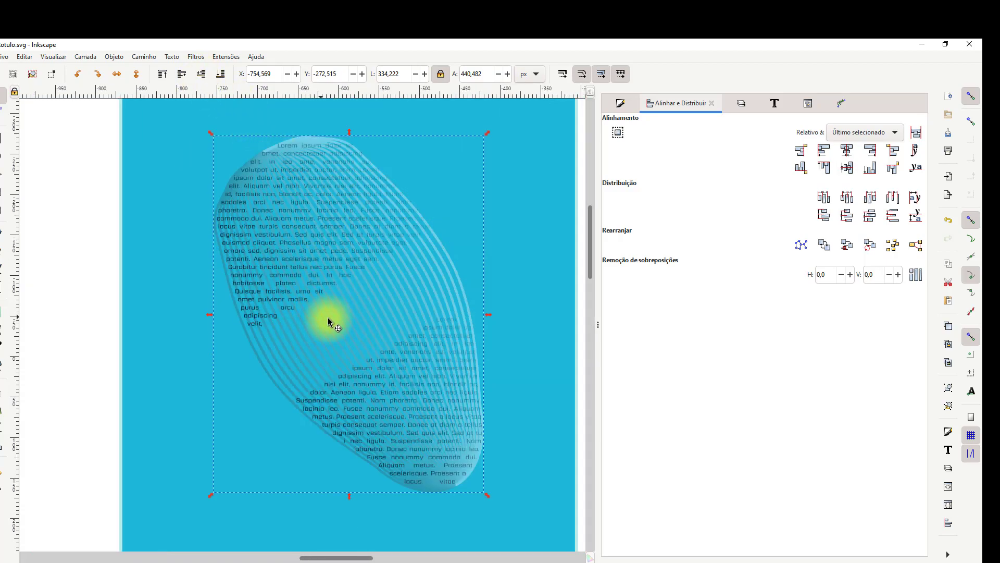